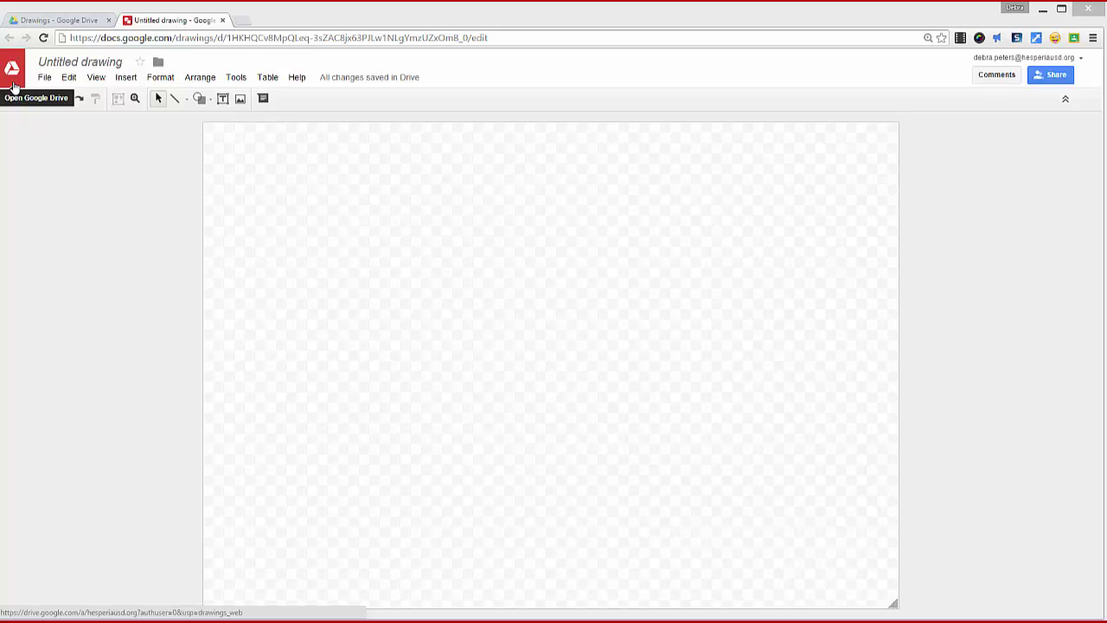
Rename the untitled drawing as Test.
click(59, 63)
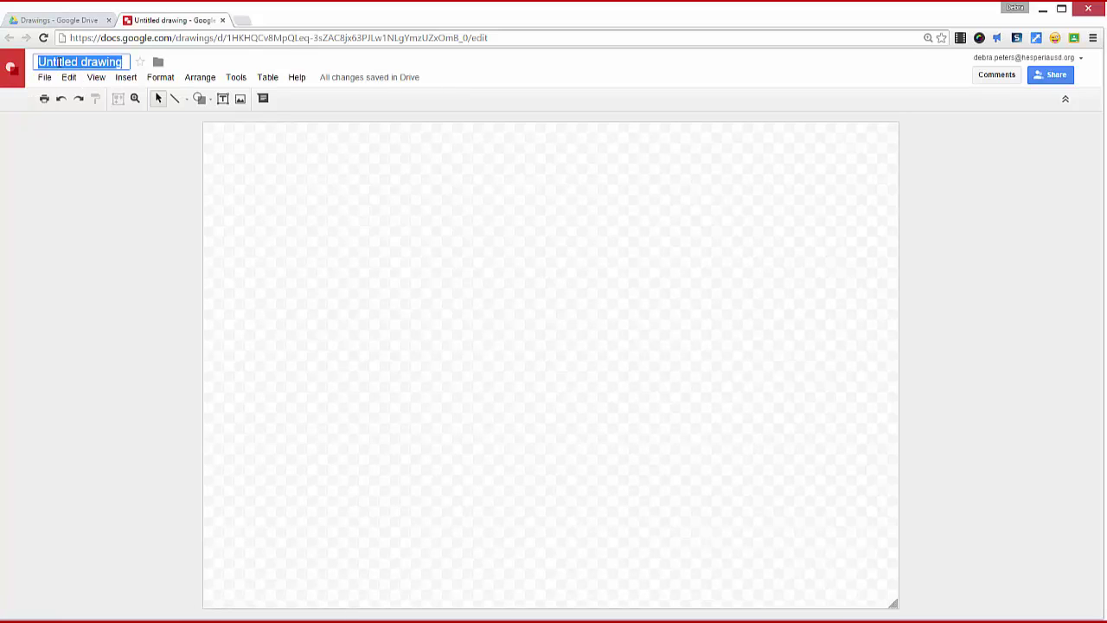
text(Test)
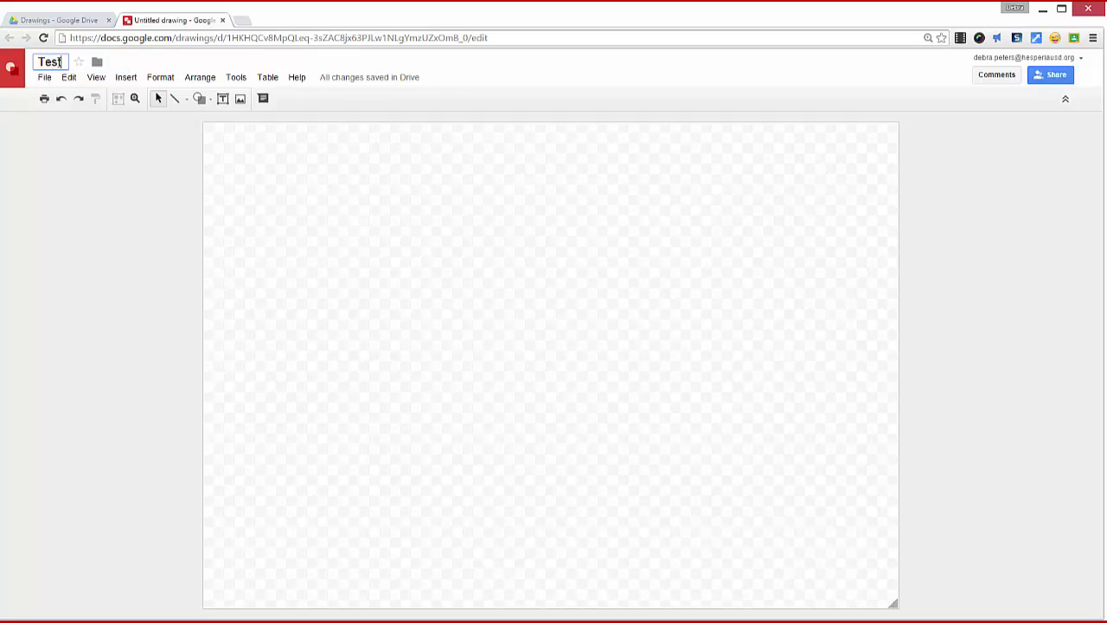
key(Return)
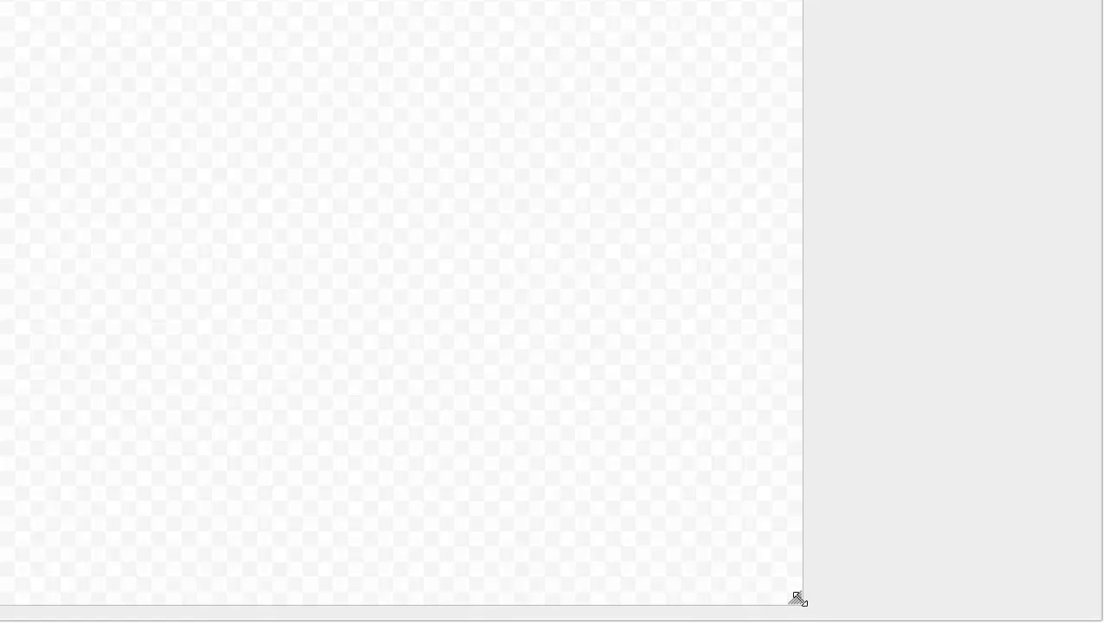
Try the canvas in tall portrait and wide strip proportions, and finish with a standard landscape page somewhat wider than tall.
drag(797, 598, 592, 609)
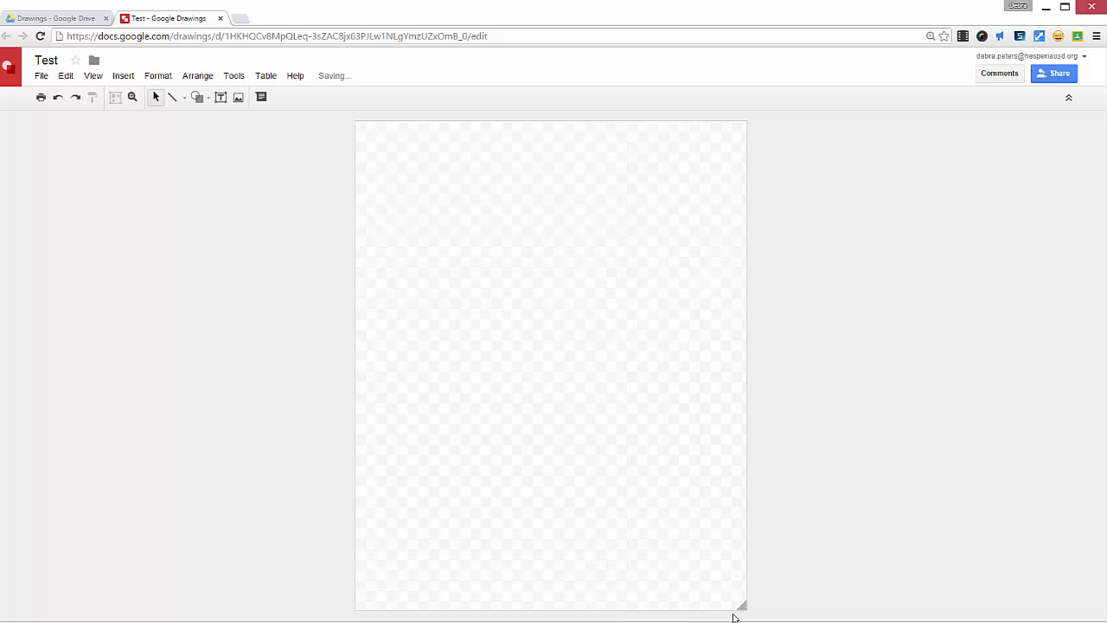
drag(743, 605, 940, 314)
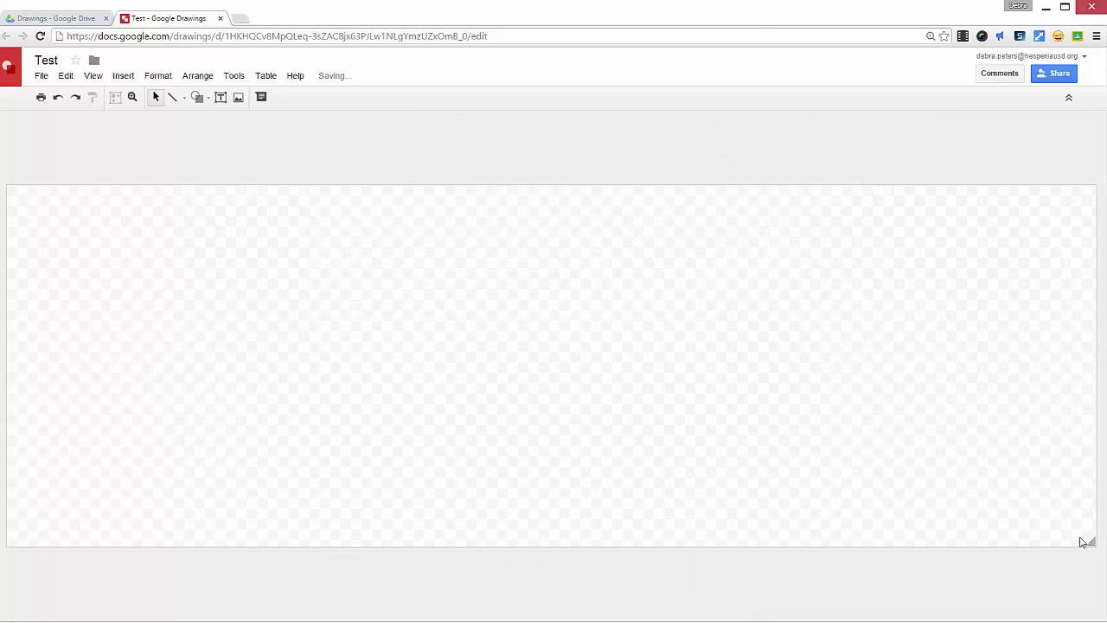
drag(1085, 542, 583, 616)
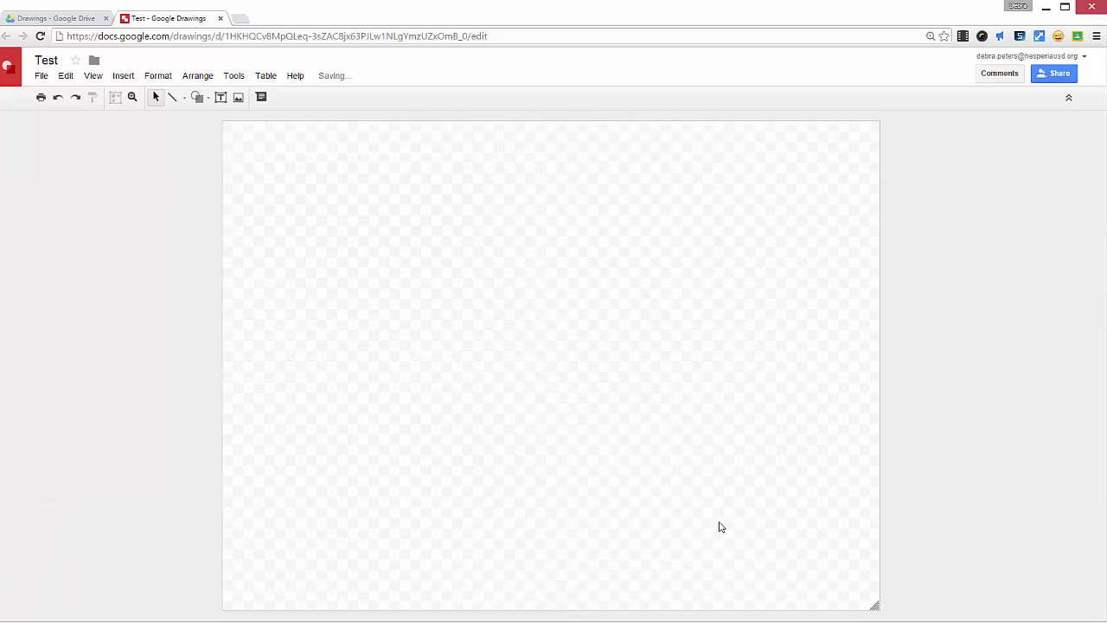
drag(877, 605, 893, 608)
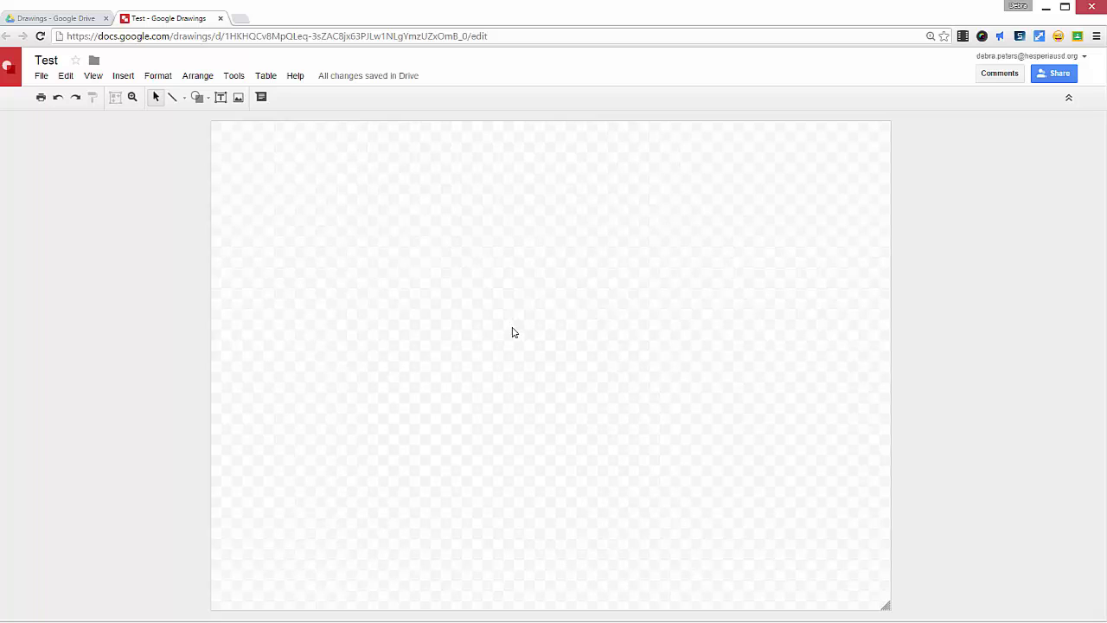
Try a white and a dark purple canvas background, and set the background back to Transparent.
right_click(512, 332)
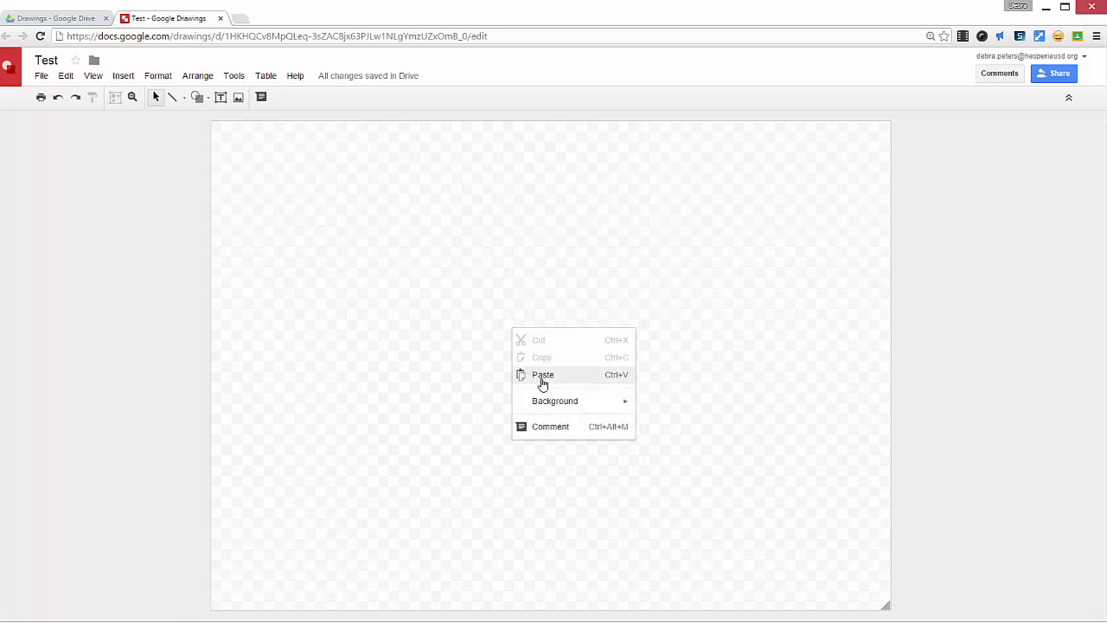
mouse_move(547, 401)
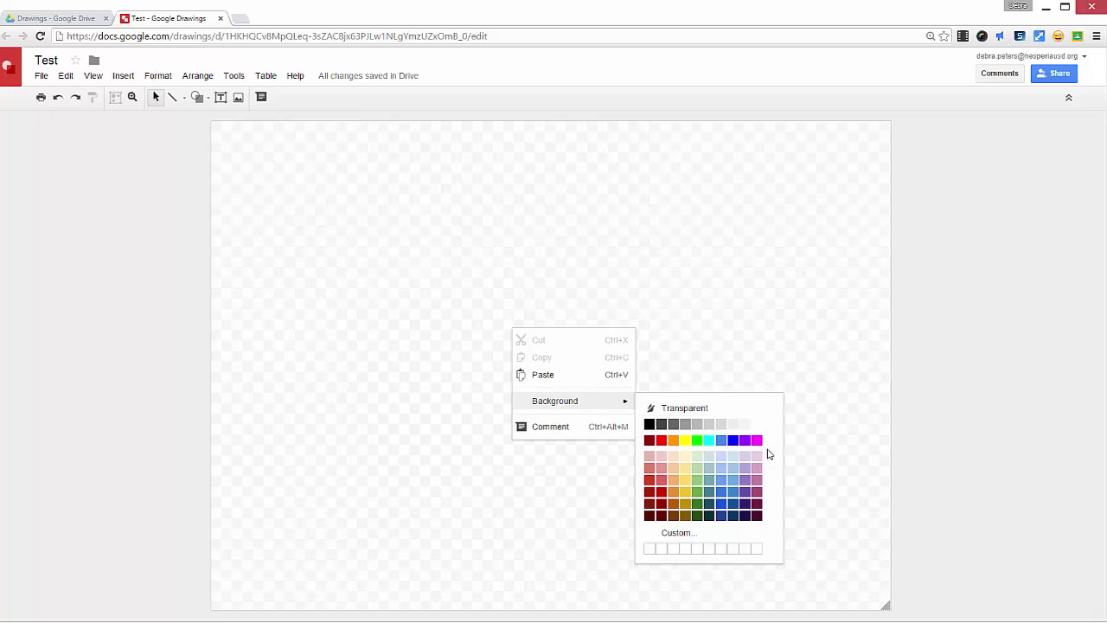
click(758, 425)
right_click(543, 361)
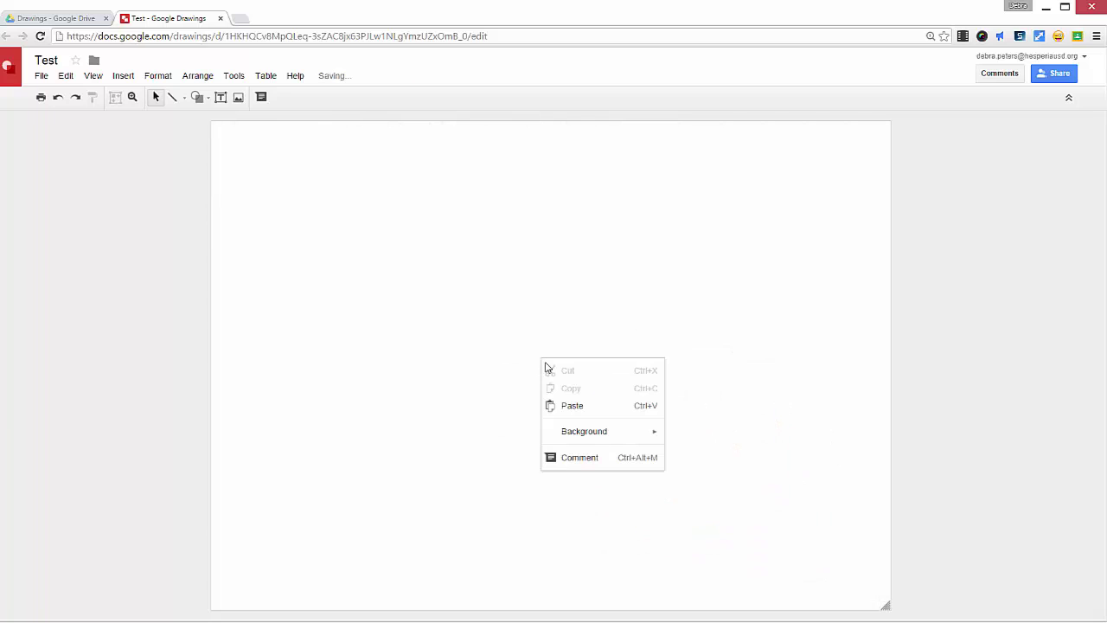
mouse_move(602, 438)
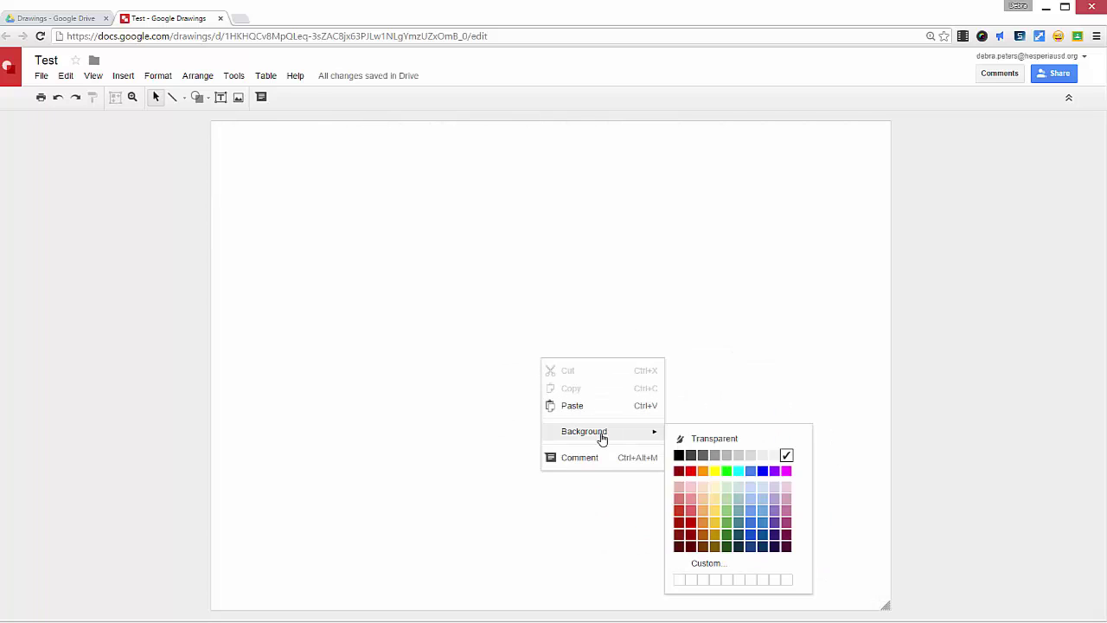
click(774, 523)
right_click(526, 325)
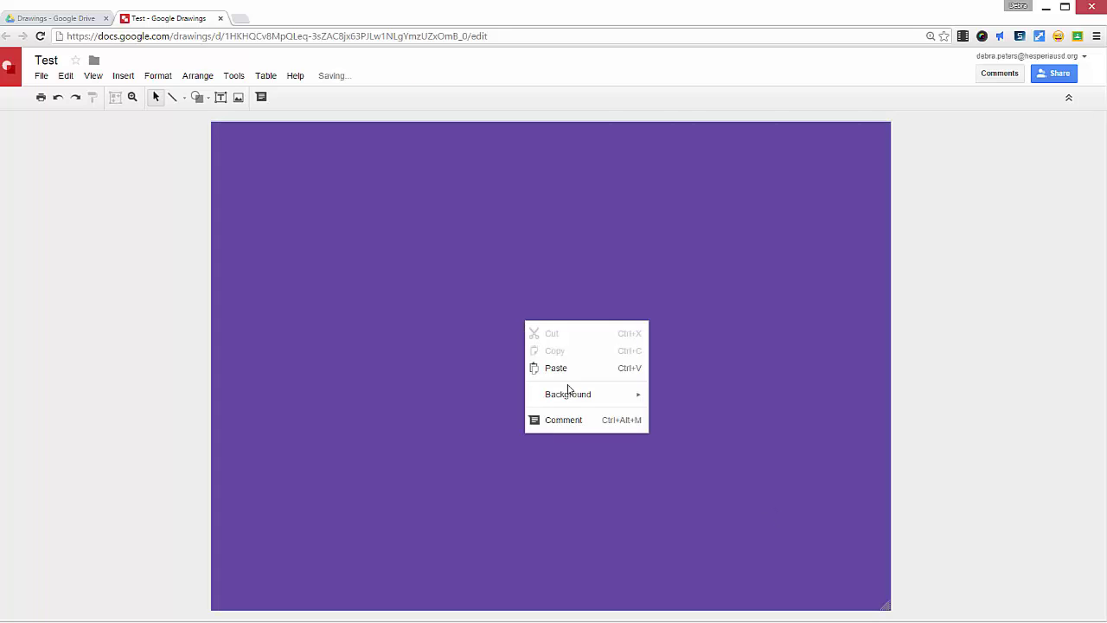
mouse_move(581, 398)
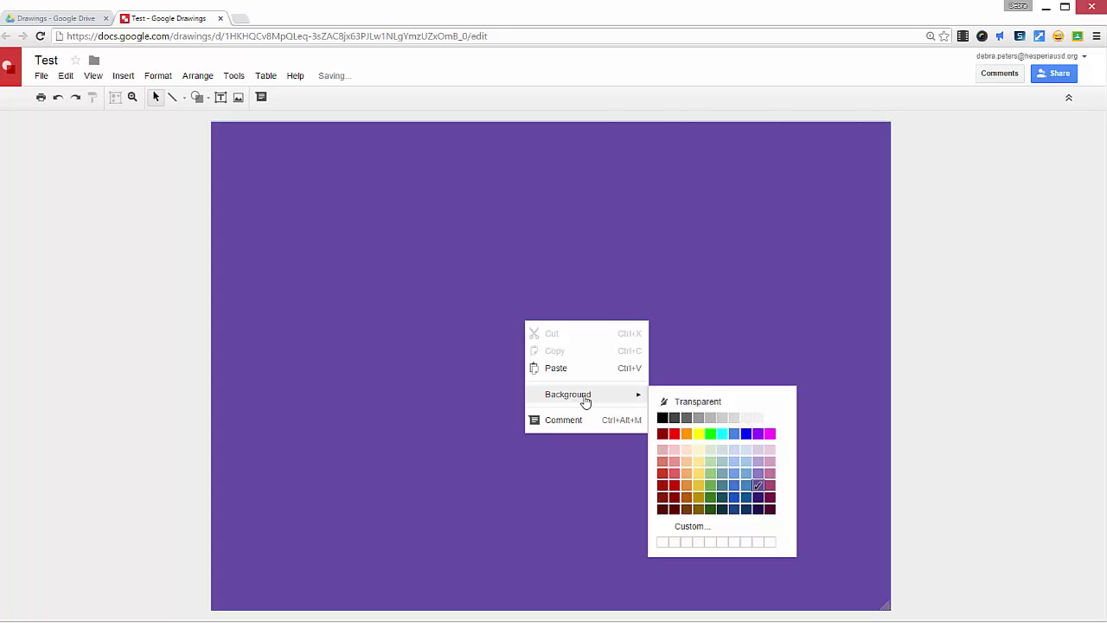
click(692, 402)
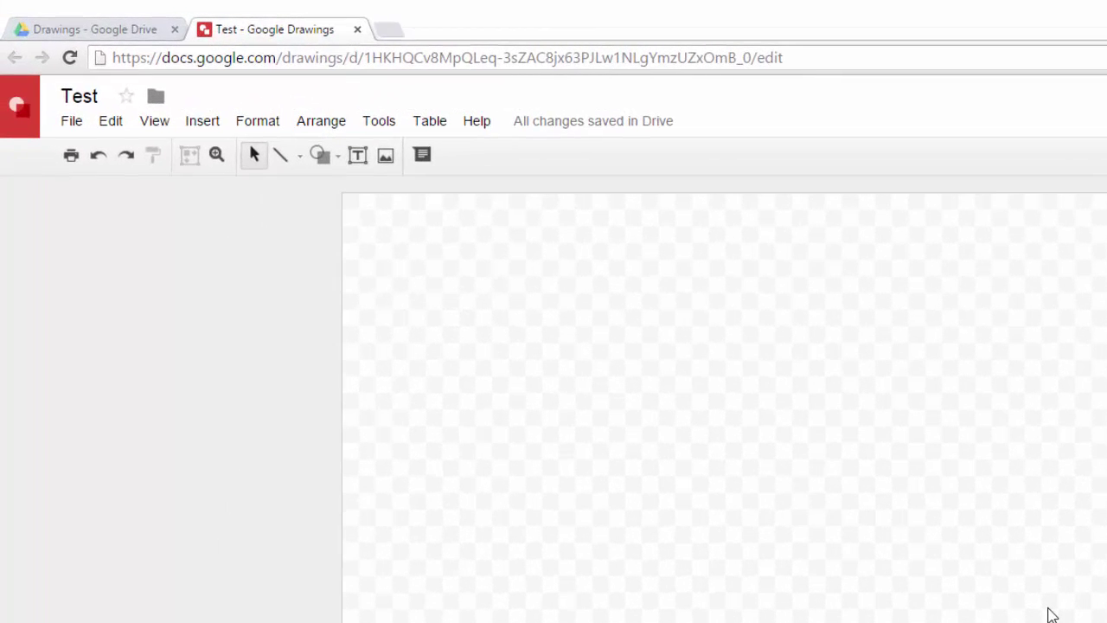
Search the Research tool's images for Oceans and place the turquoise sea picture with white clouds on the canvas.
click(381, 128)
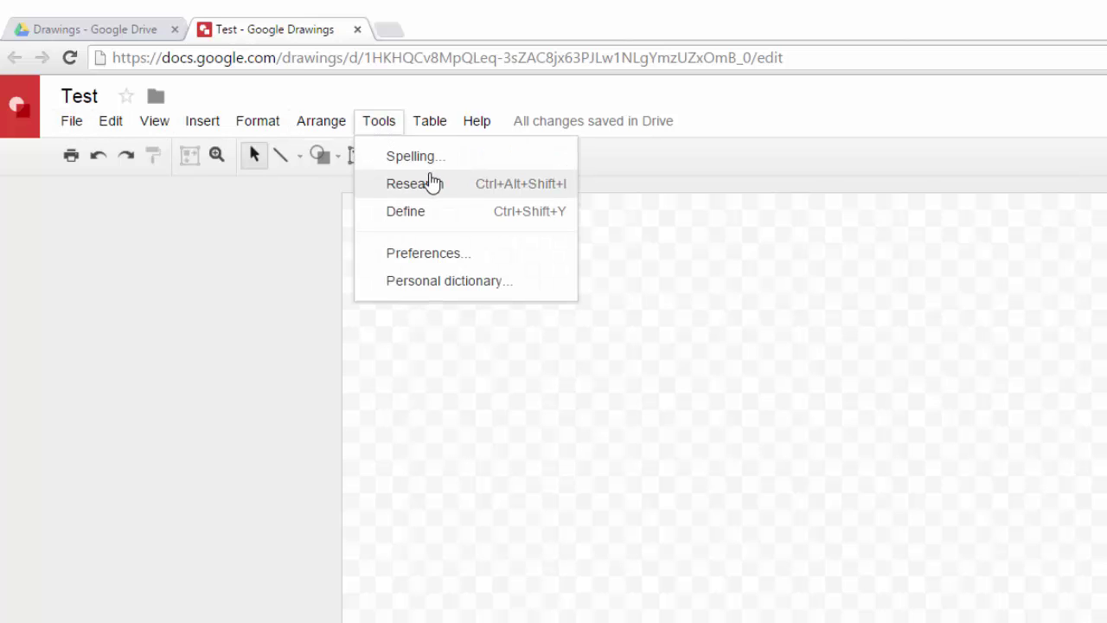
click(431, 183)
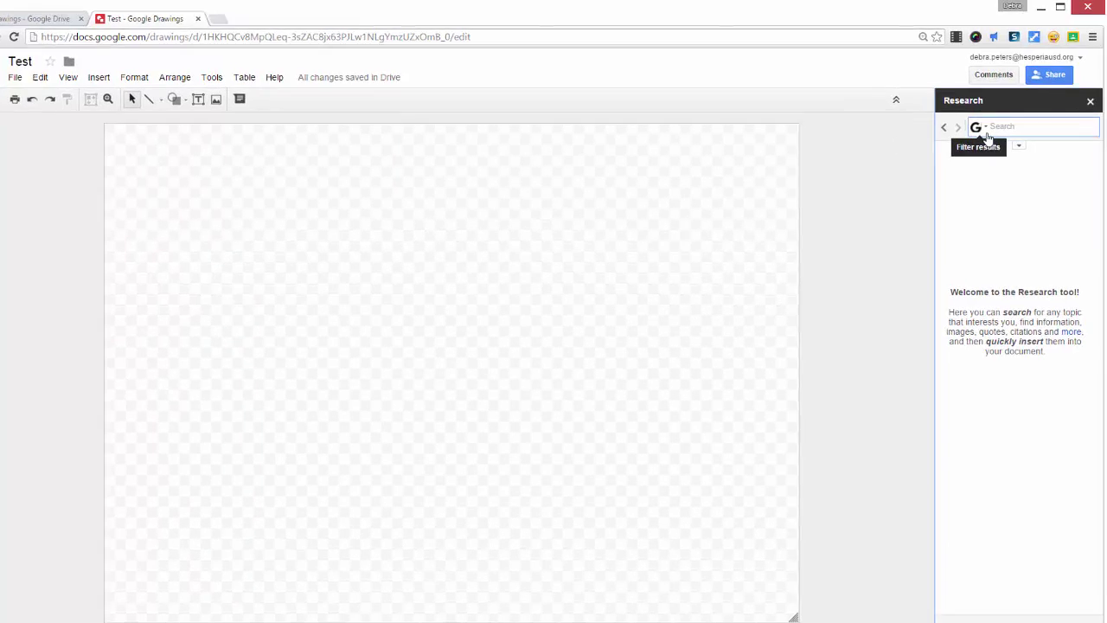
click(969, 140)
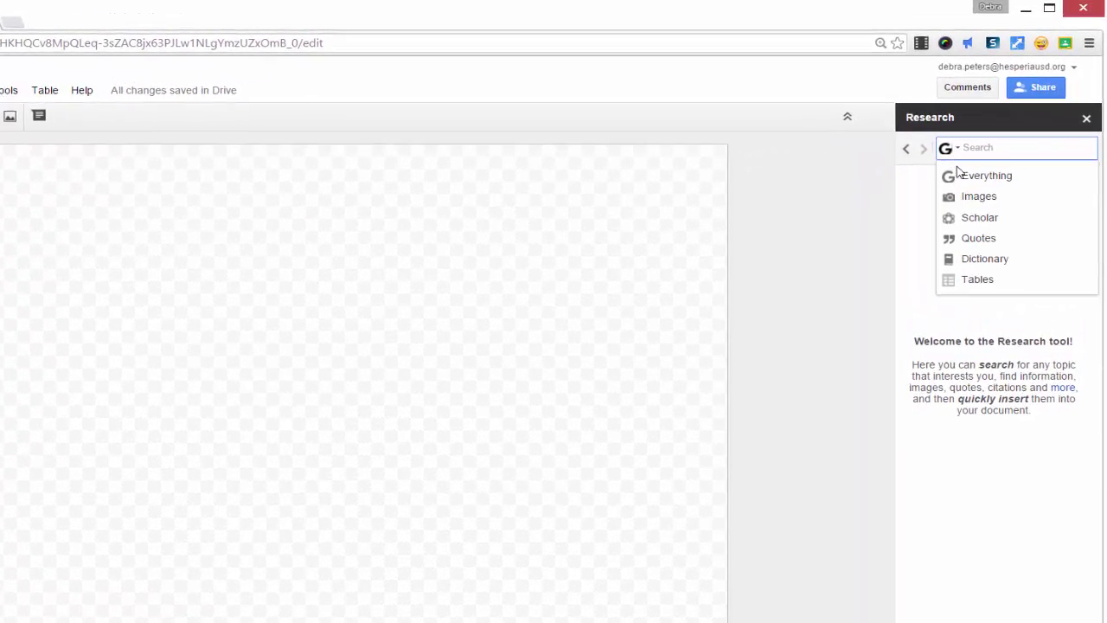
click(964, 189)
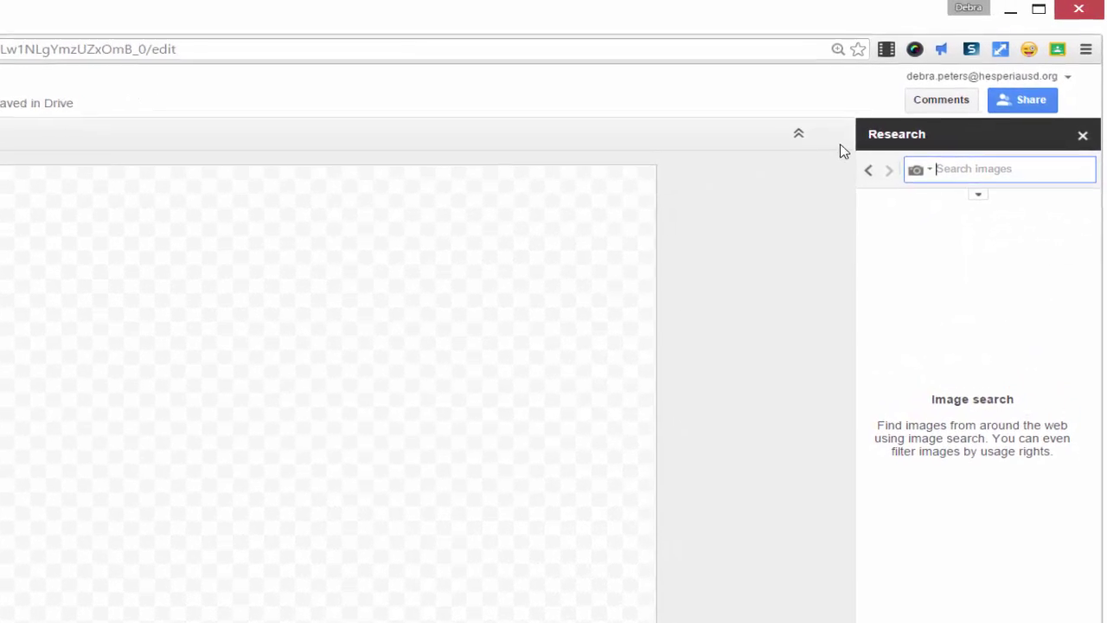
text(Ocea)
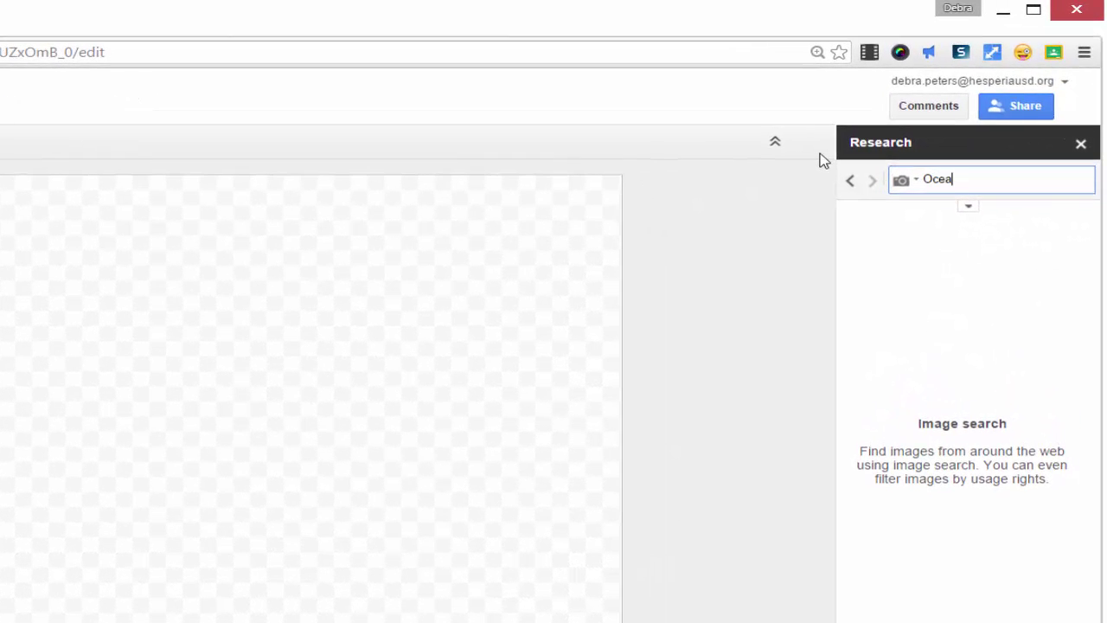
text(ns)
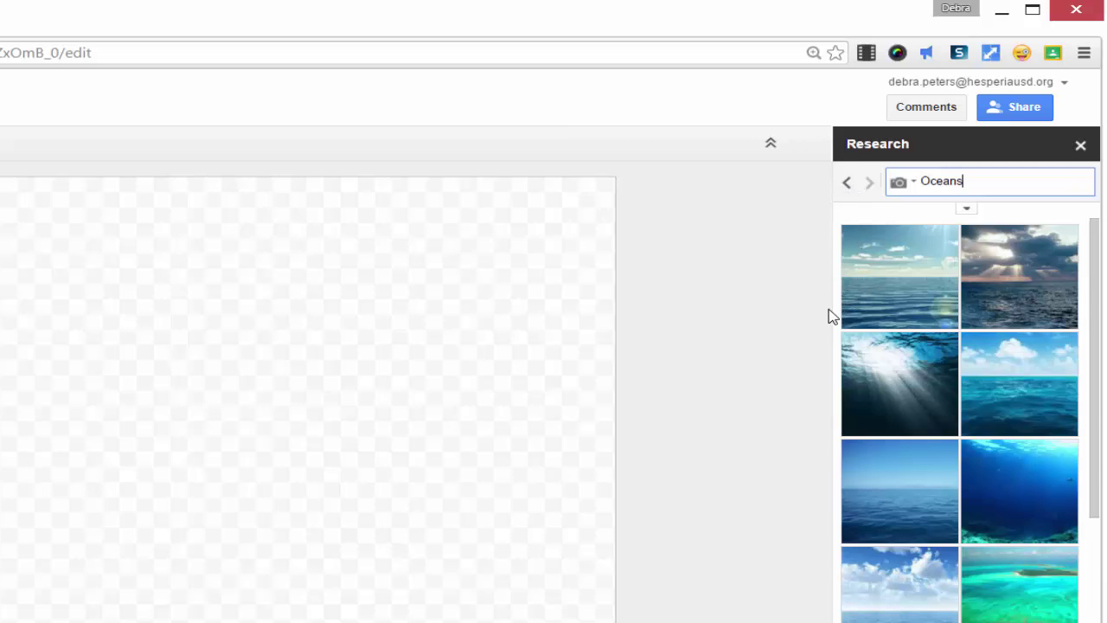
mouse_move(1038, 383)
mouse_down()
mouse_move(476, 288)
mouse_move(336, 308)
mouse_up()
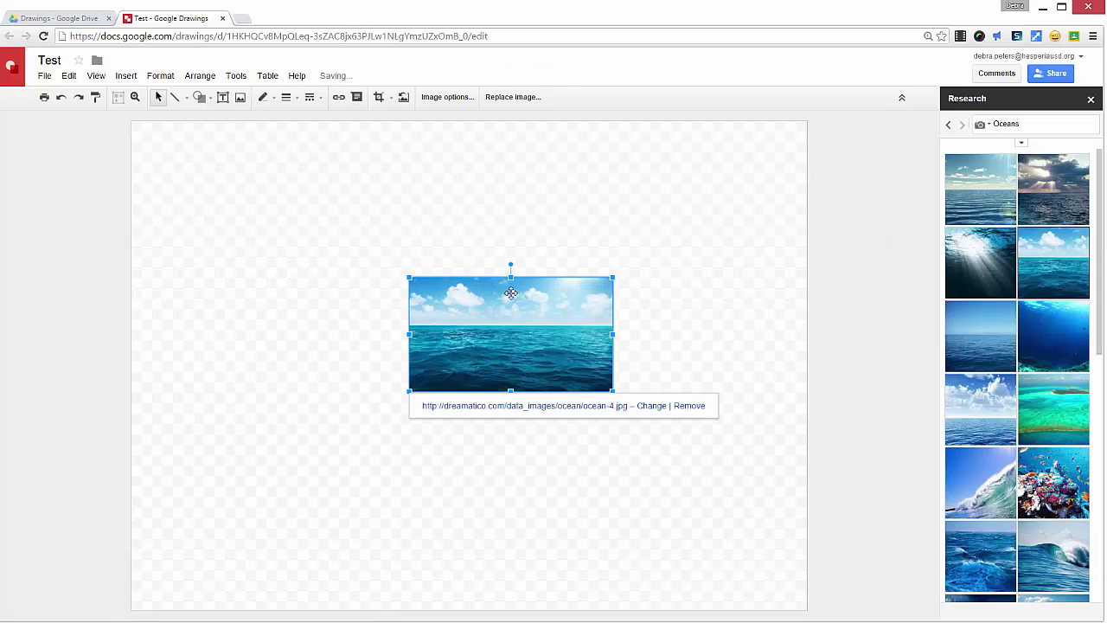
Remove the ocean image's source link, stretch the image to cover the whole canvas, and close the Research tool.
click(691, 407)
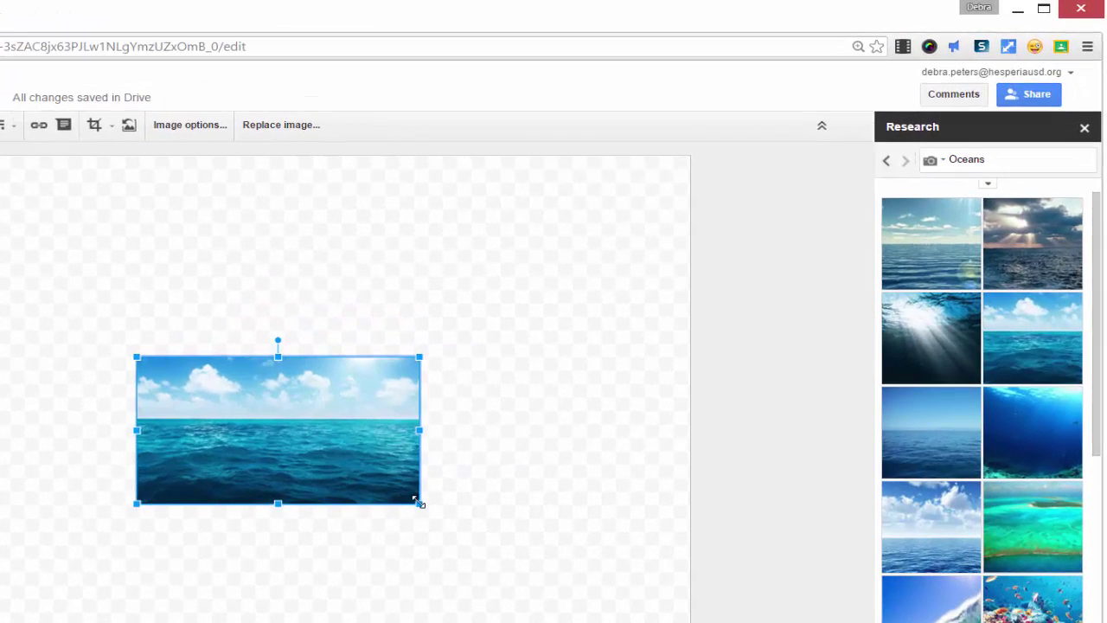
drag(418, 503, 690, 622)
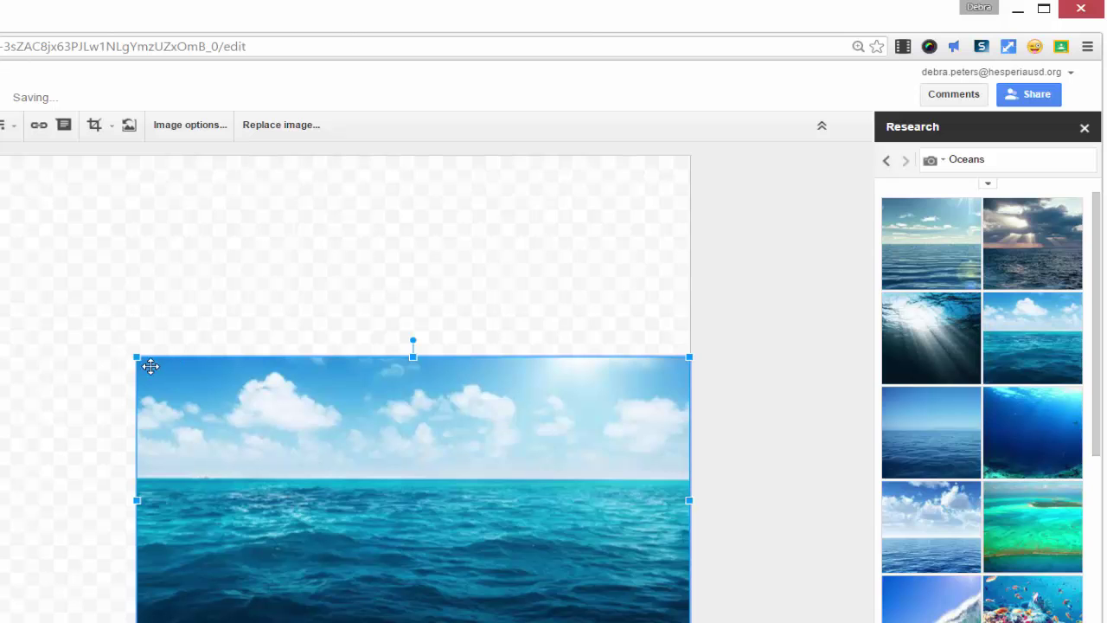
drag(150, 366, 74, 282)
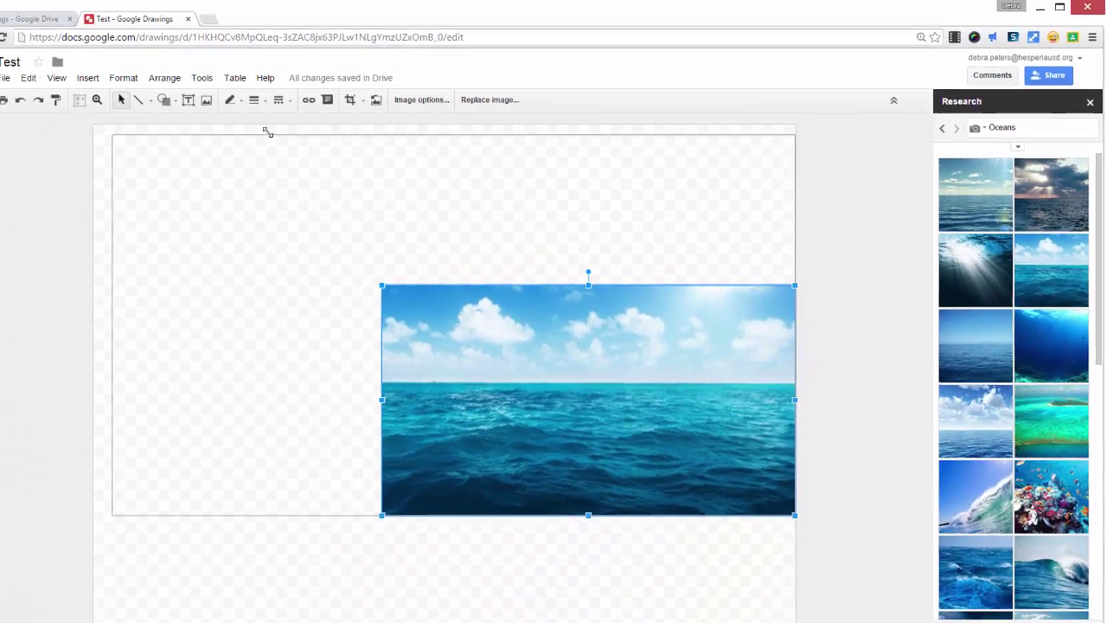
drag(268, 132, 272, 132)
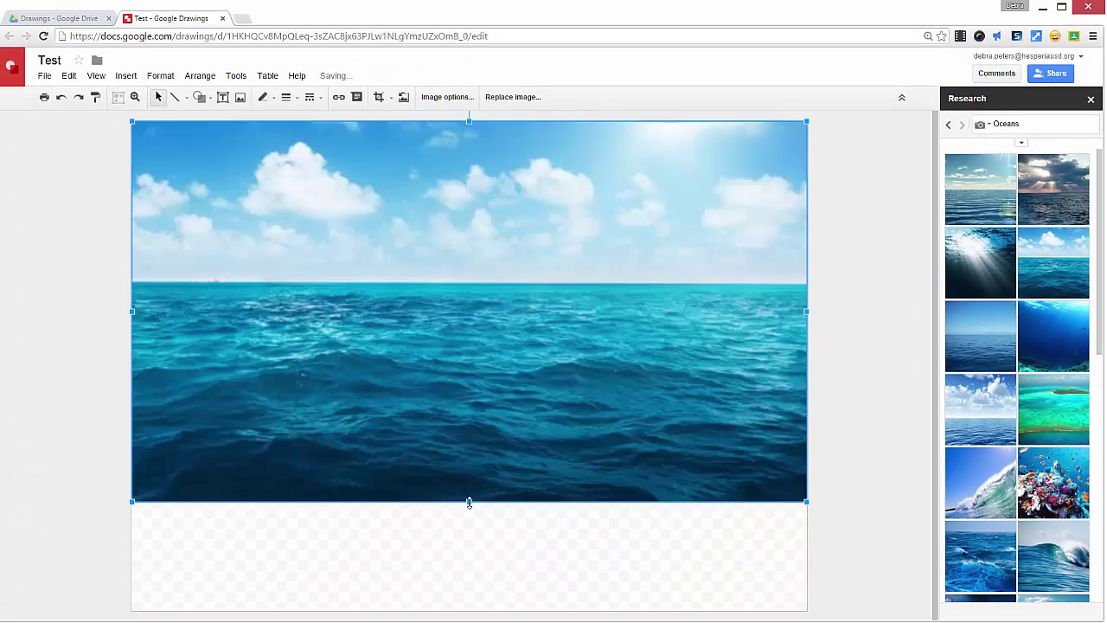
drag(468, 506, 466, 605)
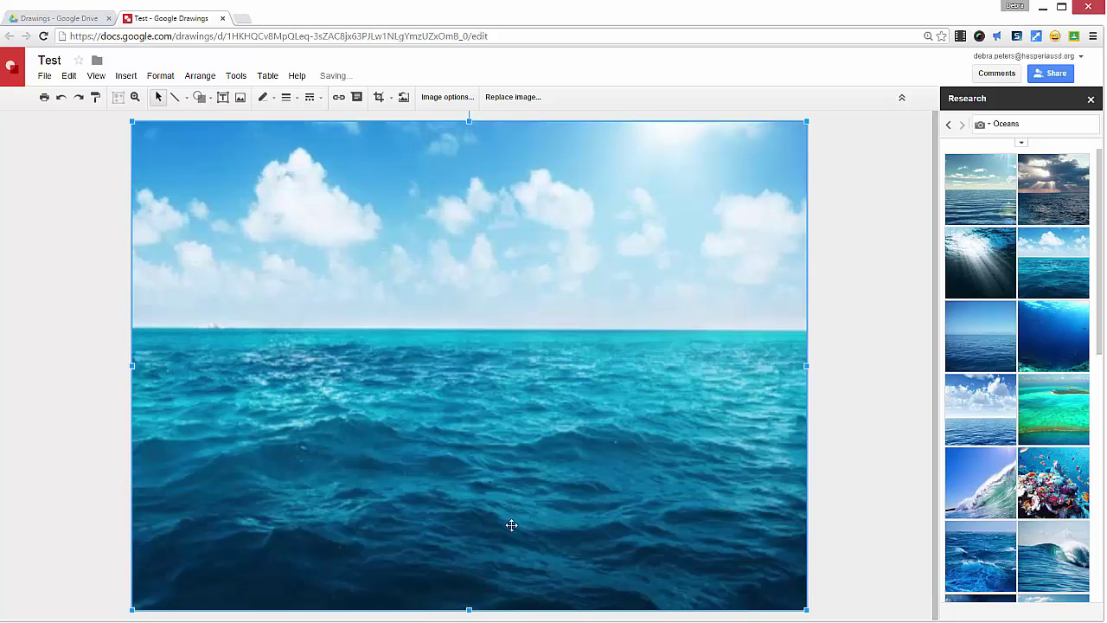
click(1091, 99)
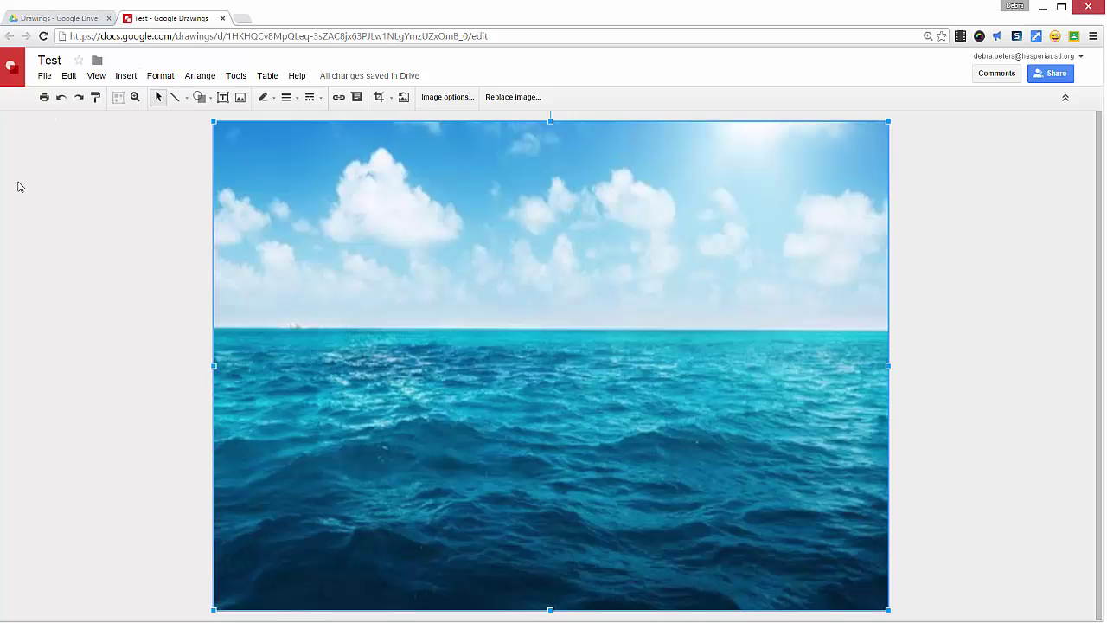
Insert word art reading "Oceans" over the image and fill its letters with bright yellow.
click(127, 78)
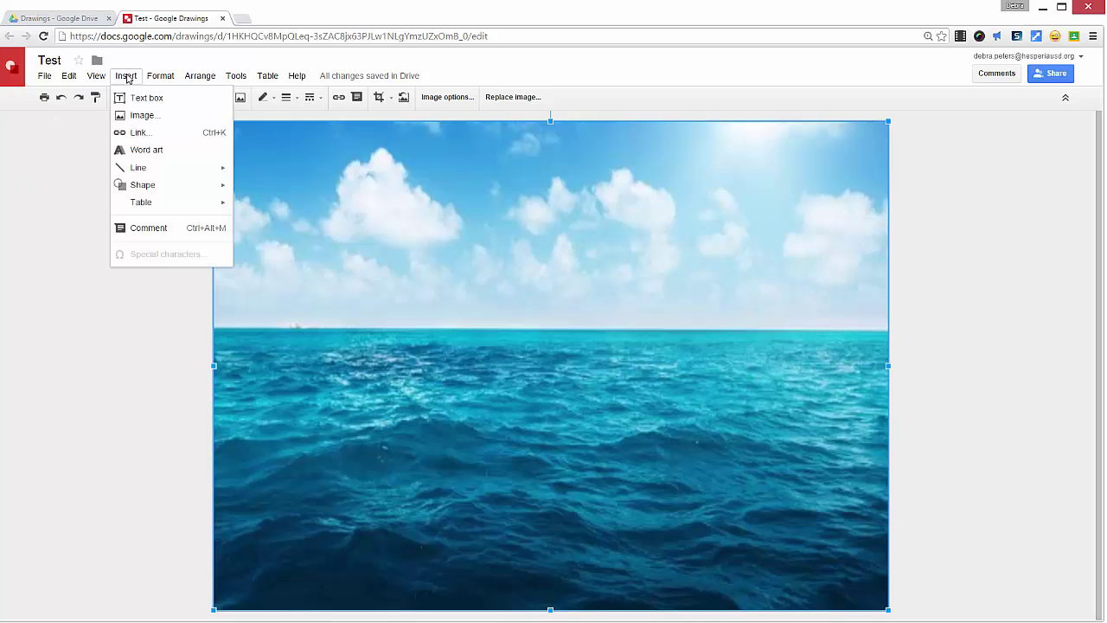
click(144, 153)
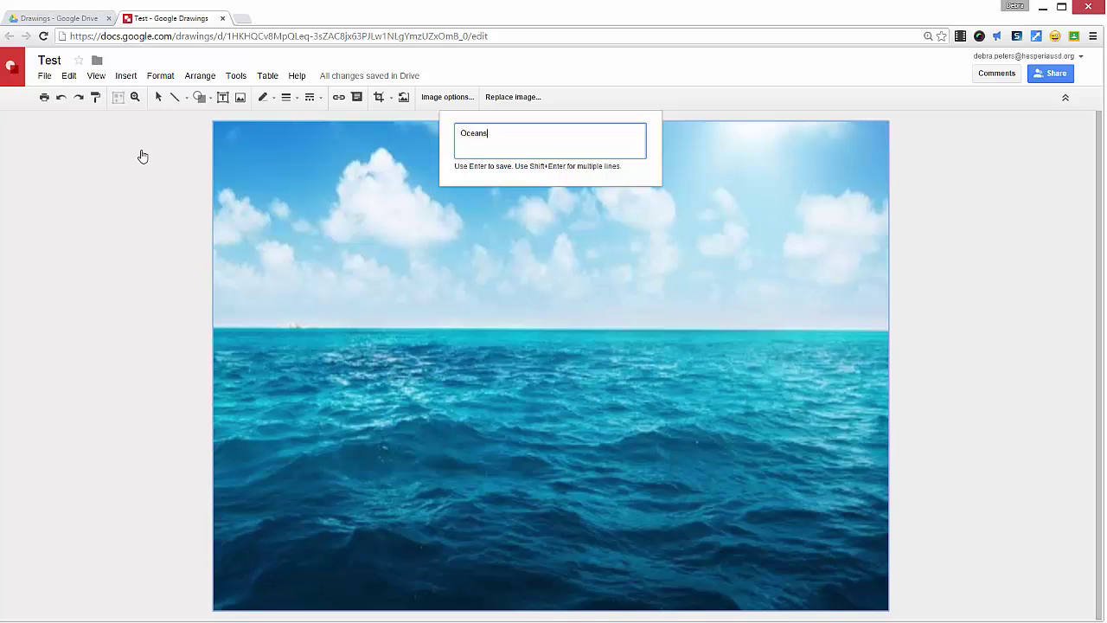
key(Return)
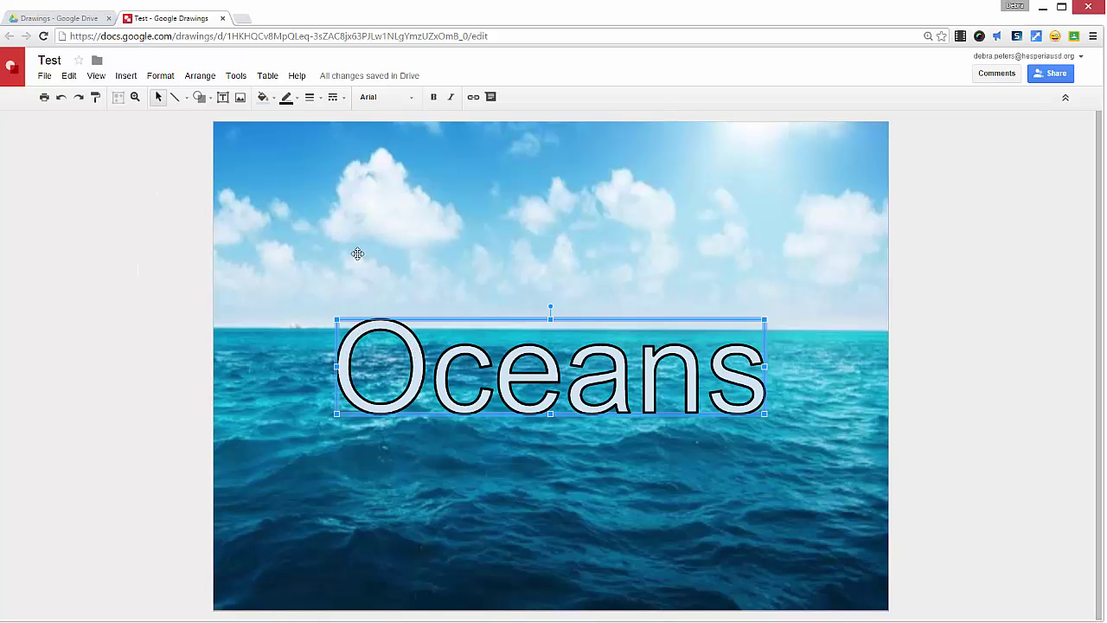
click(263, 98)
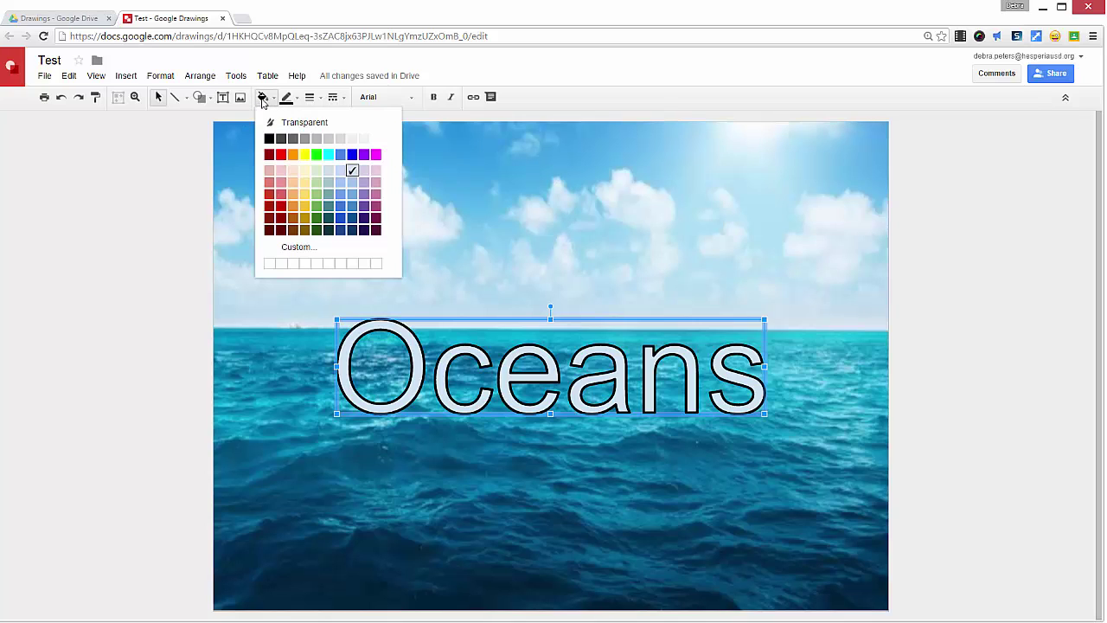
click(306, 157)
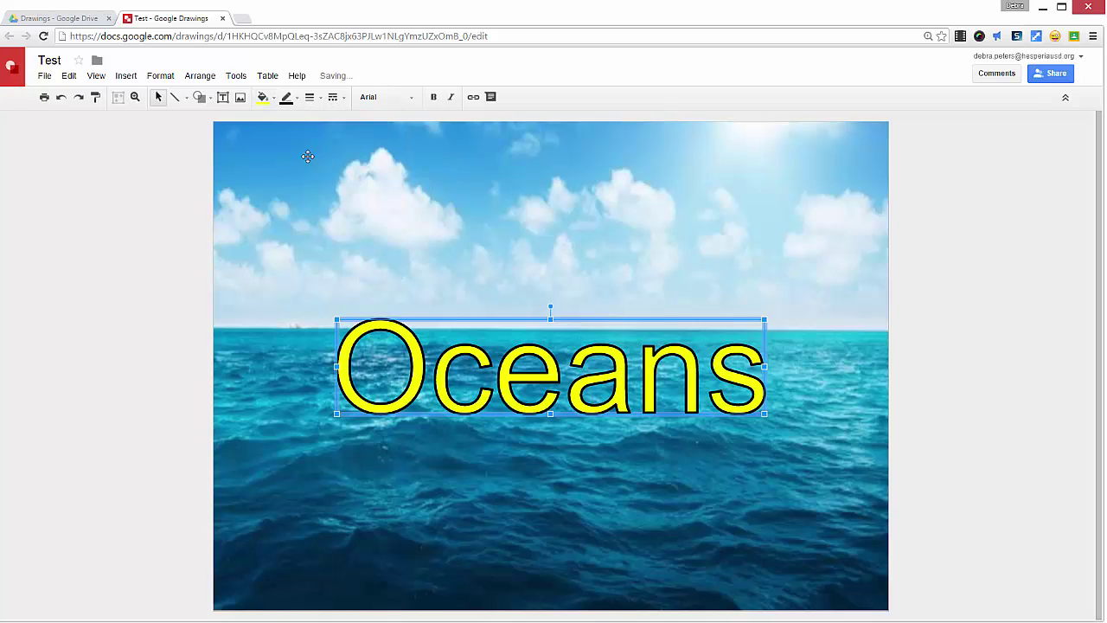
Move the Oceans word art up into the sky near the canvas's upper edge and set its outline colour to white.
drag(497, 321, 499, 147)
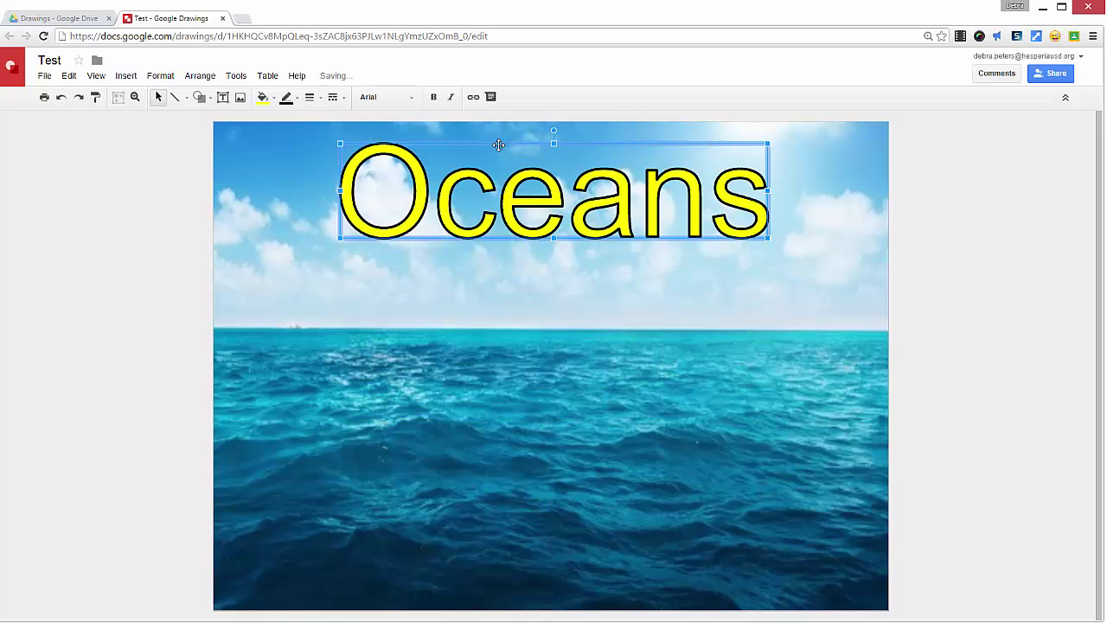
click(289, 97)
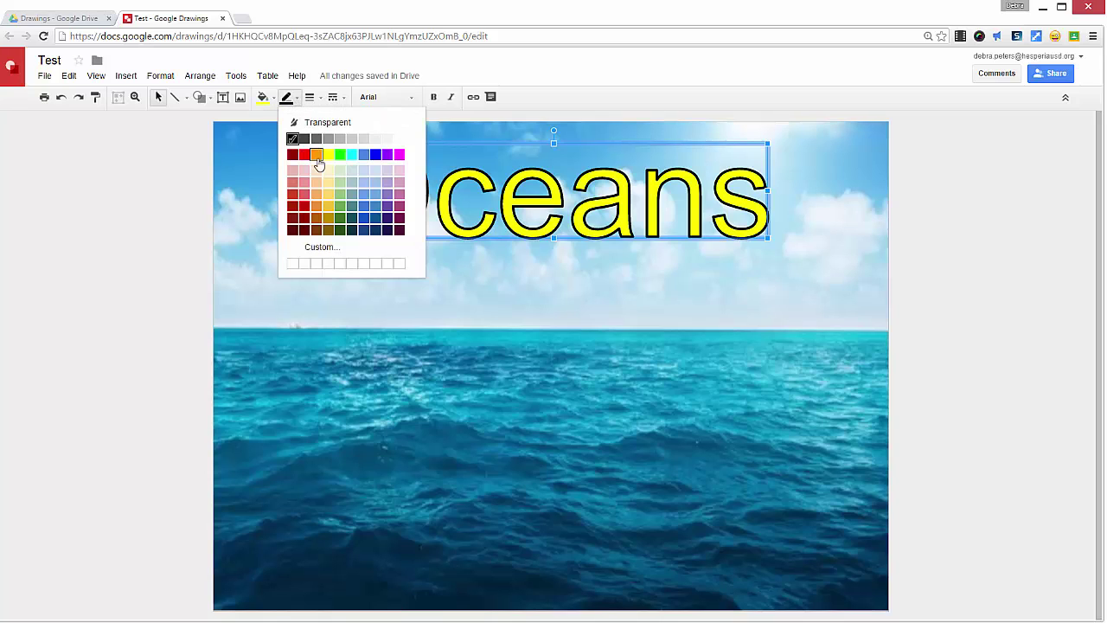
click(399, 140)
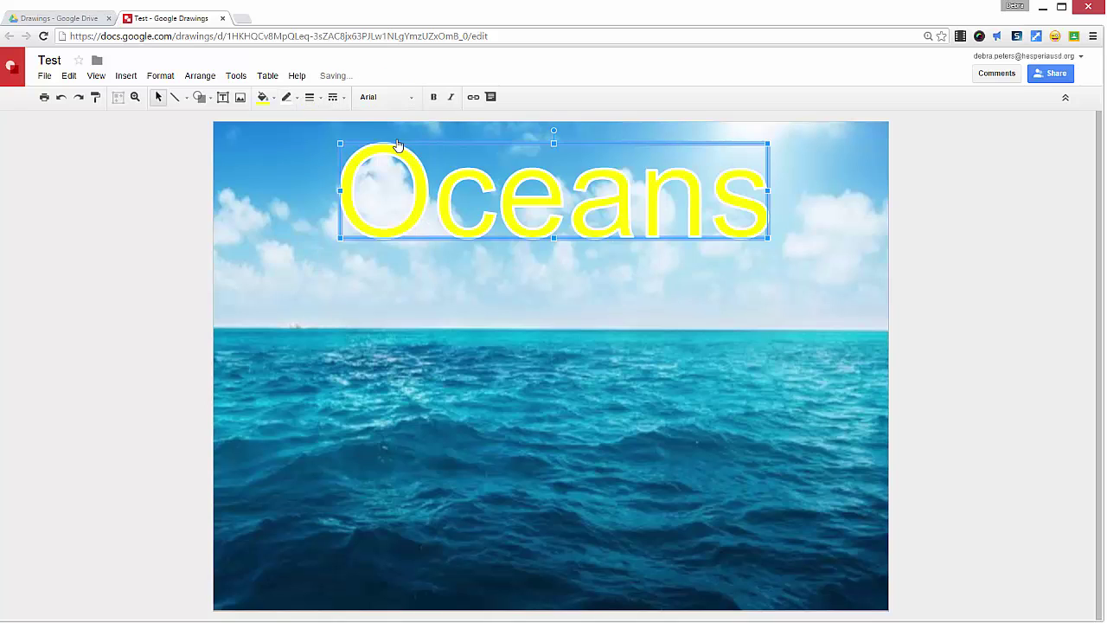
Set the outline thickness of the Oceans word art to 1px and deselect it.
click(309, 98)
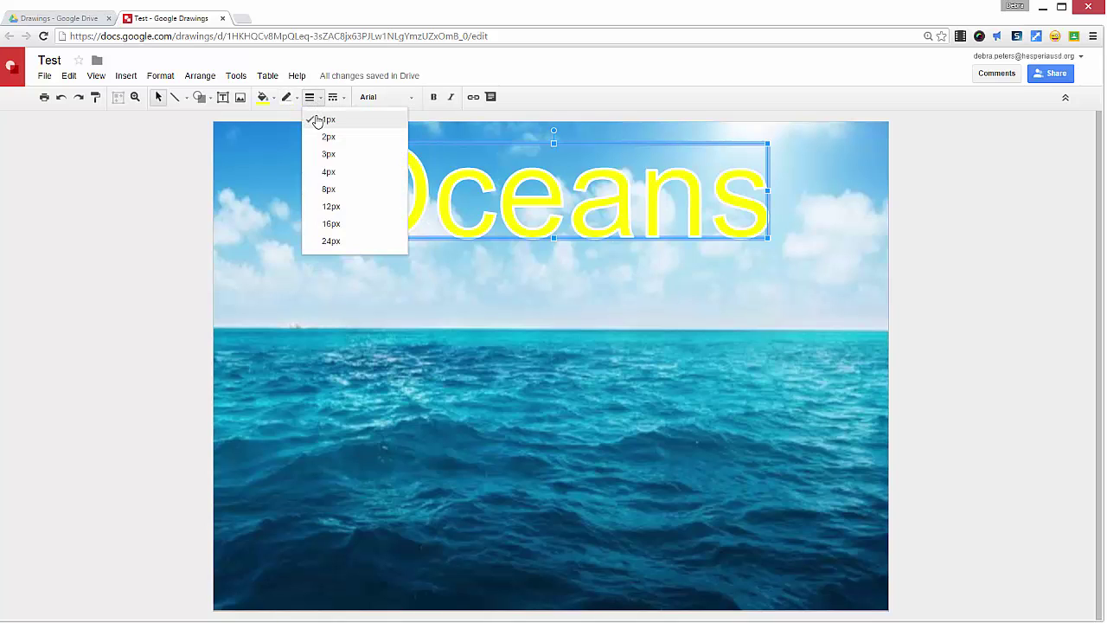
click(316, 121)
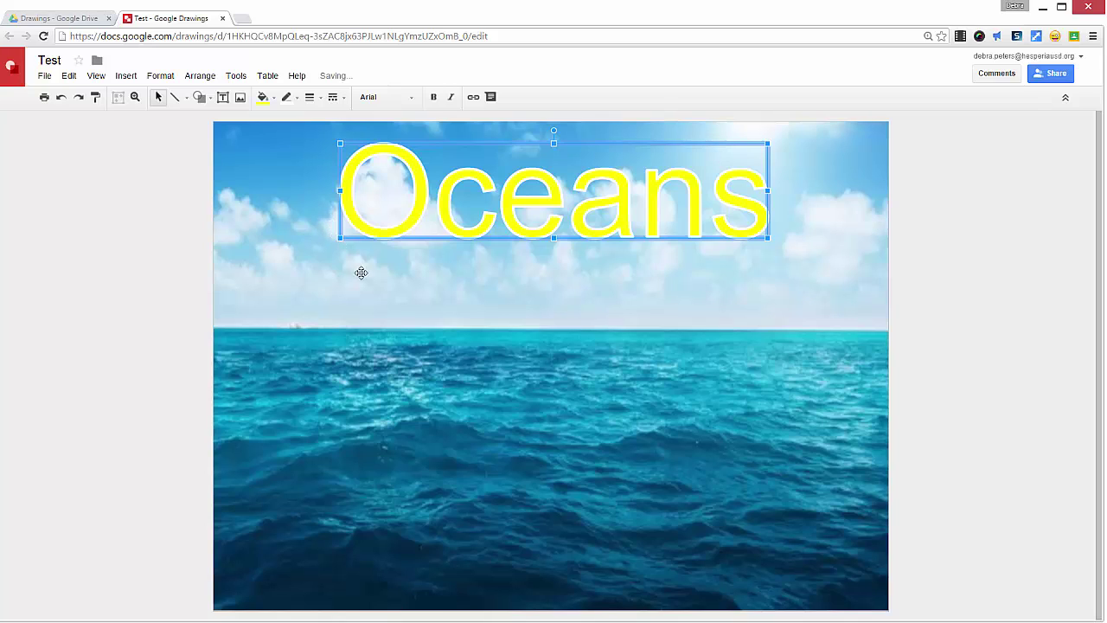
click(113, 240)
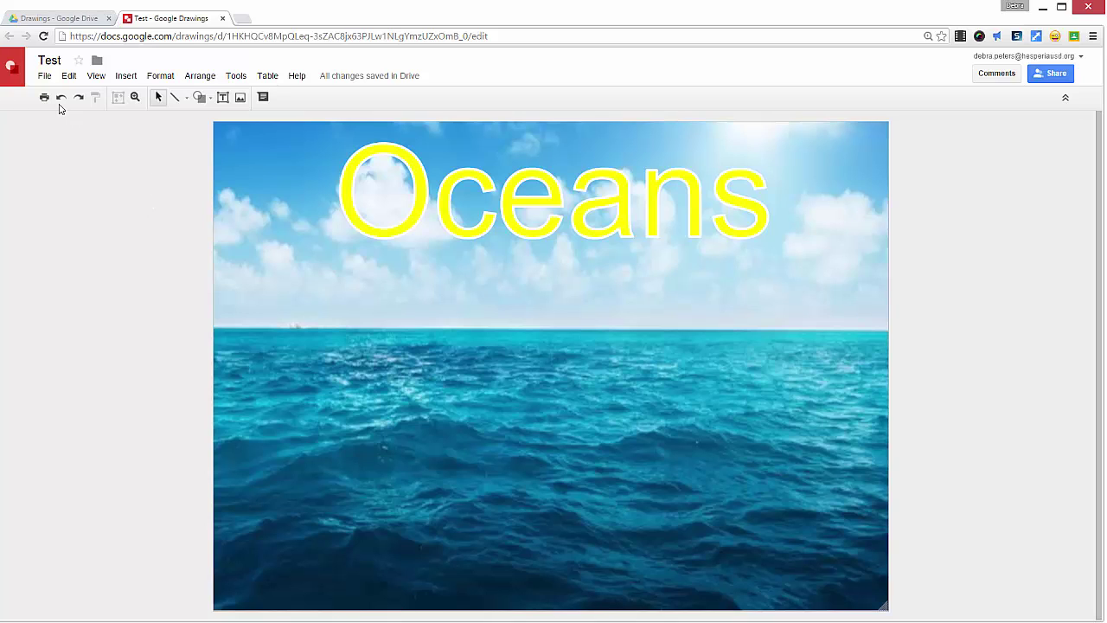
click(236, 76)
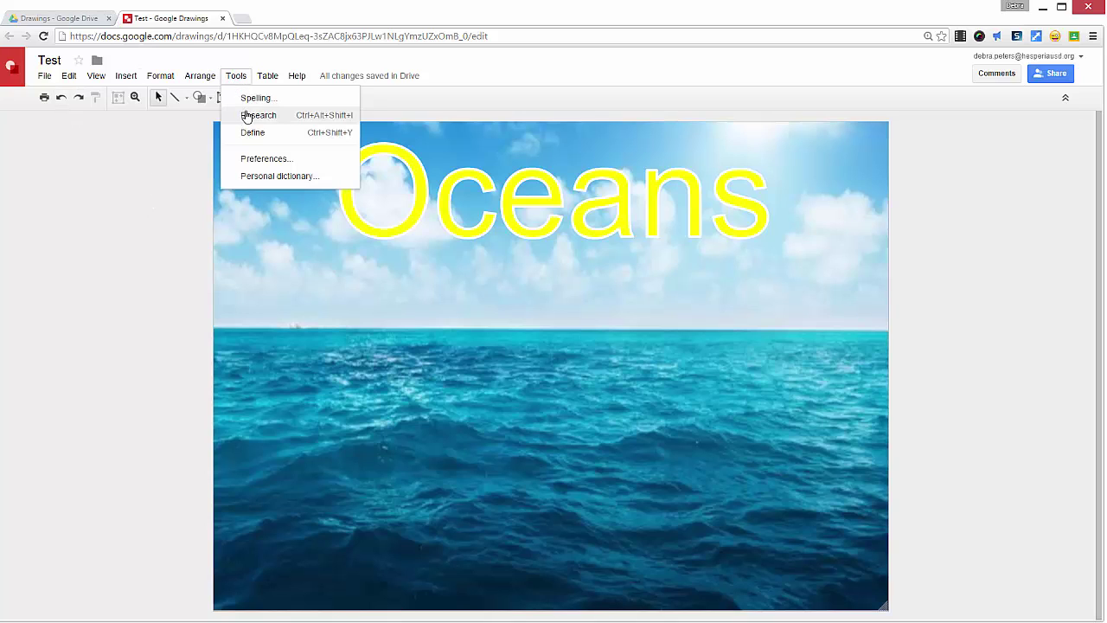
click(237, 78)
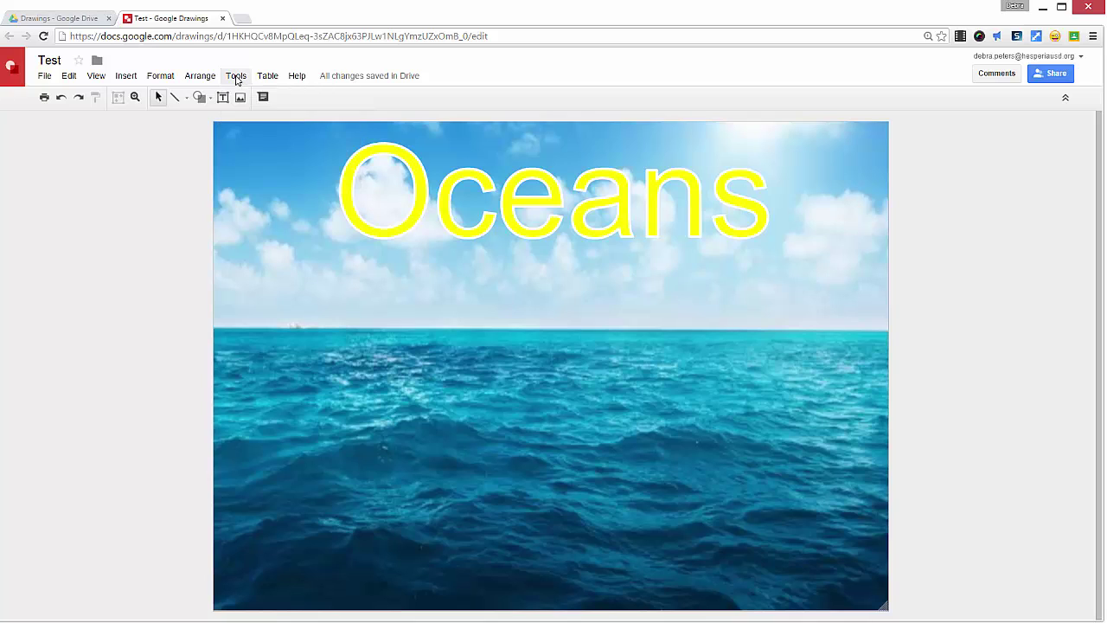
click(124, 78)
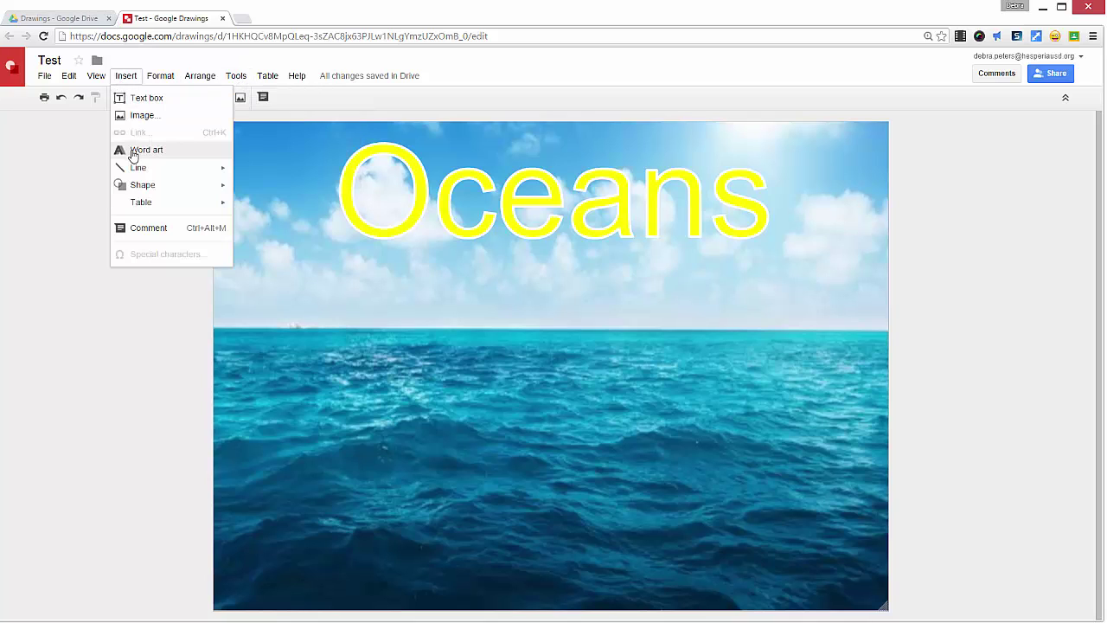
mouse_move(173, 164)
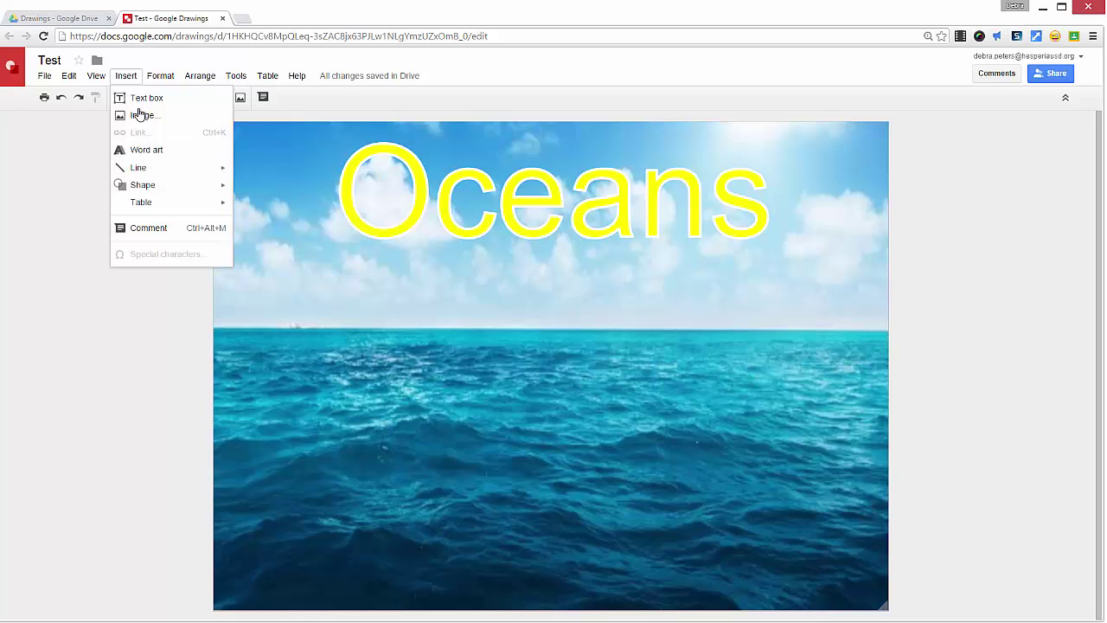
click(126, 318)
Resize the Oceans word art so it is slightly wider and a little shorter.
click(631, 217)
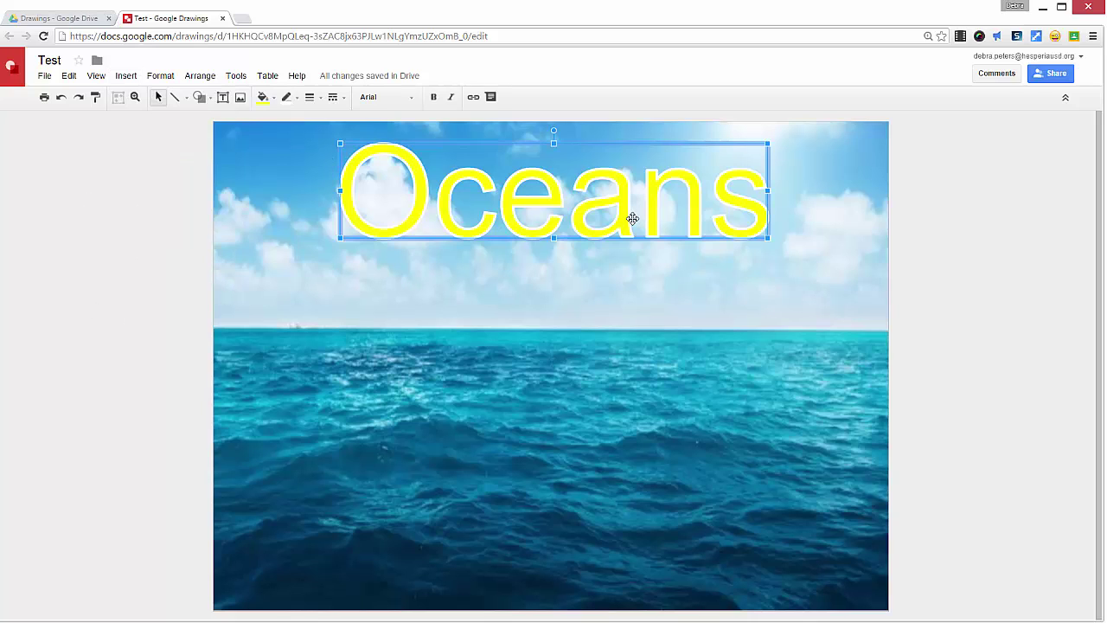
mouse_move(763, 232)
mouse_down()
mouse_move(742, 197)
mouse_move(781, 286)
mouse_move(795, 274)
mouse_move(782, 228)
mouse_up()
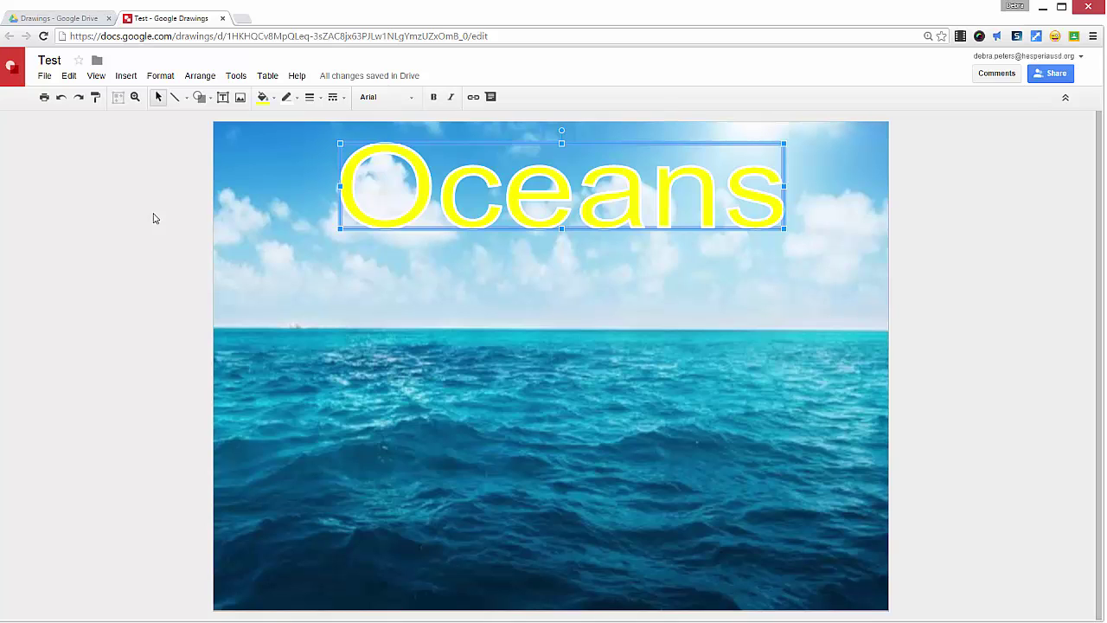
Draw a small cylinder shape in the sky just below and to the left of the Oceans title, above the horizon.
click(212, 101)
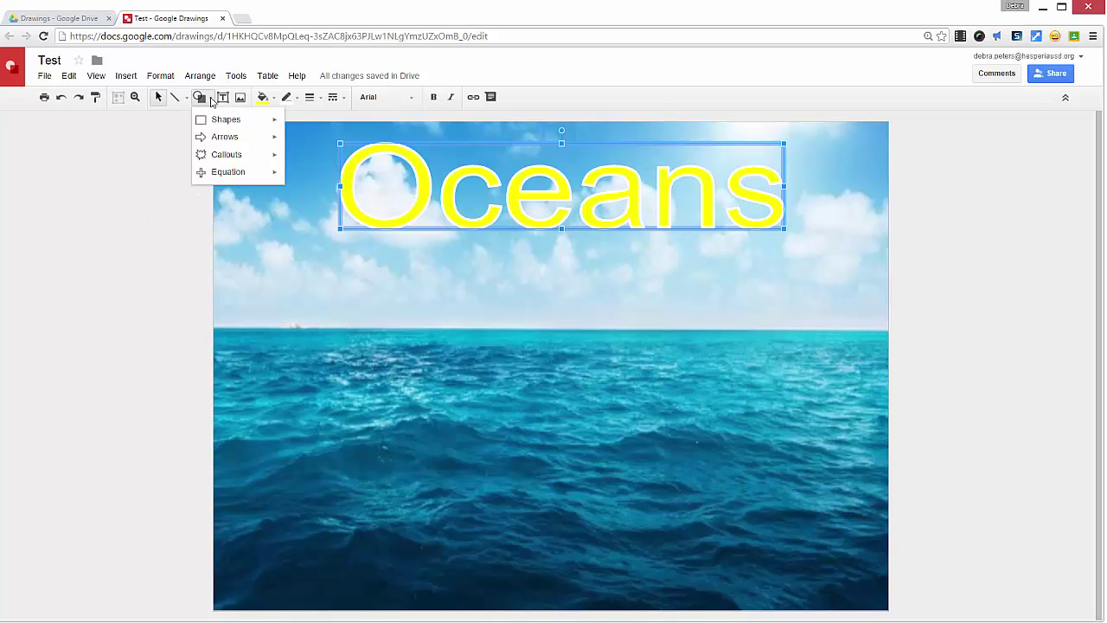
mouse_move(218, 125)
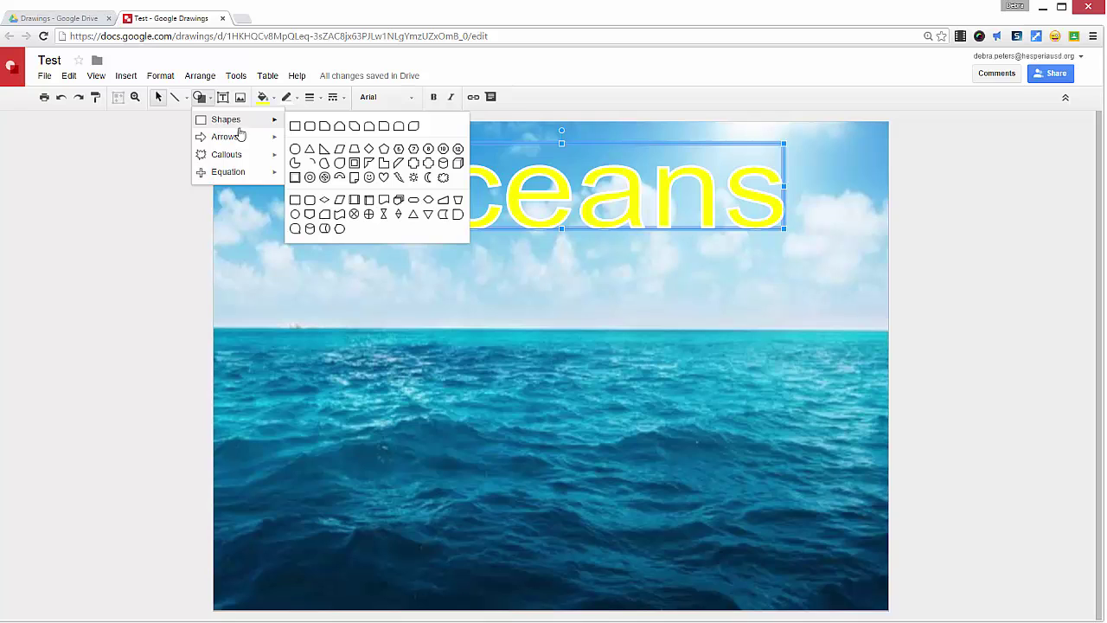
click(447, 169)
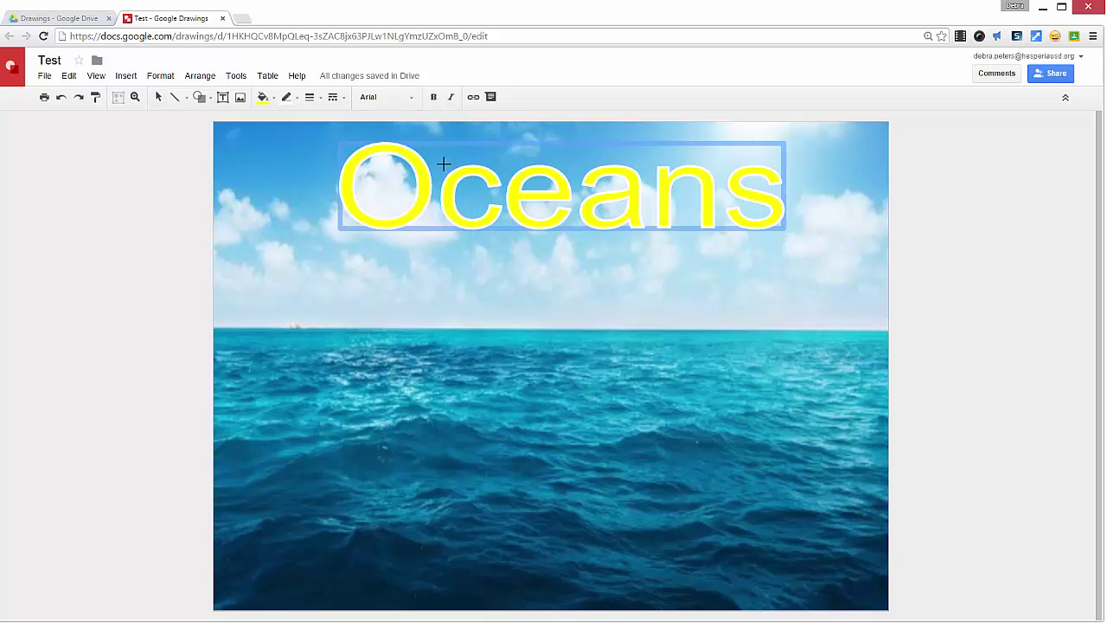
drag(244, 215, 330, 308)
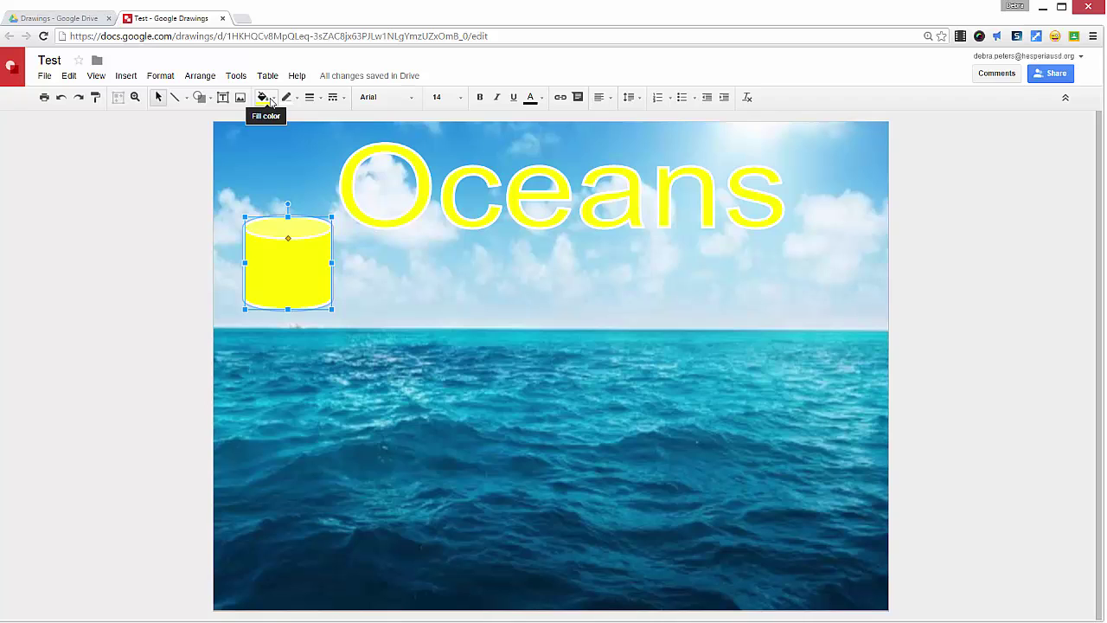
Fill the cylinder with very light grey and set its outline colour to dark grey.
click(270, 98)
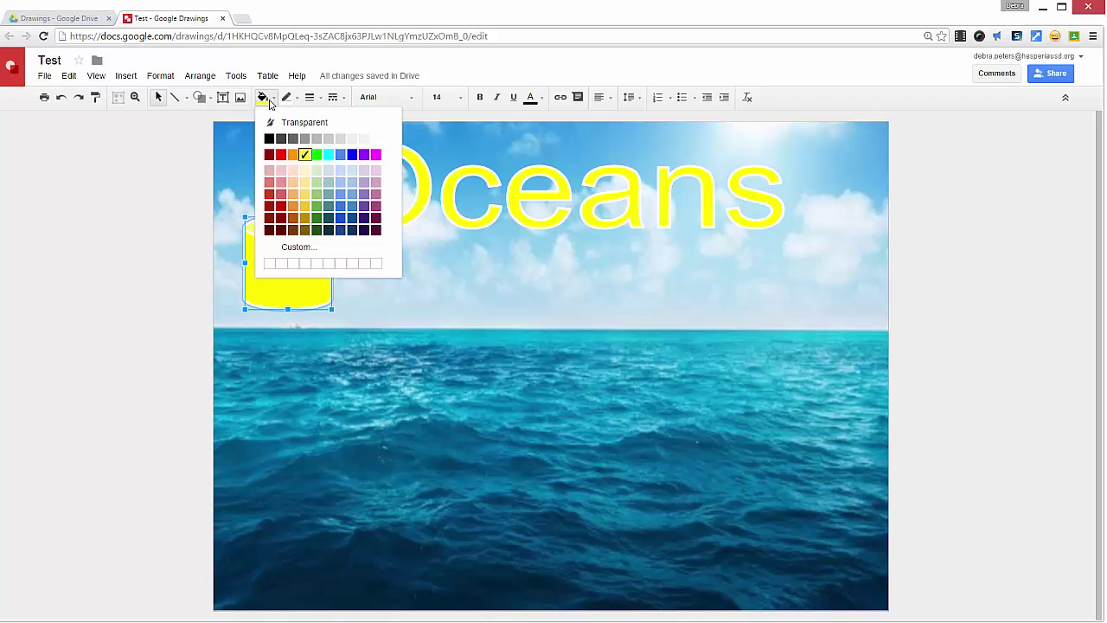
click(353, 140)
click(162, 272)
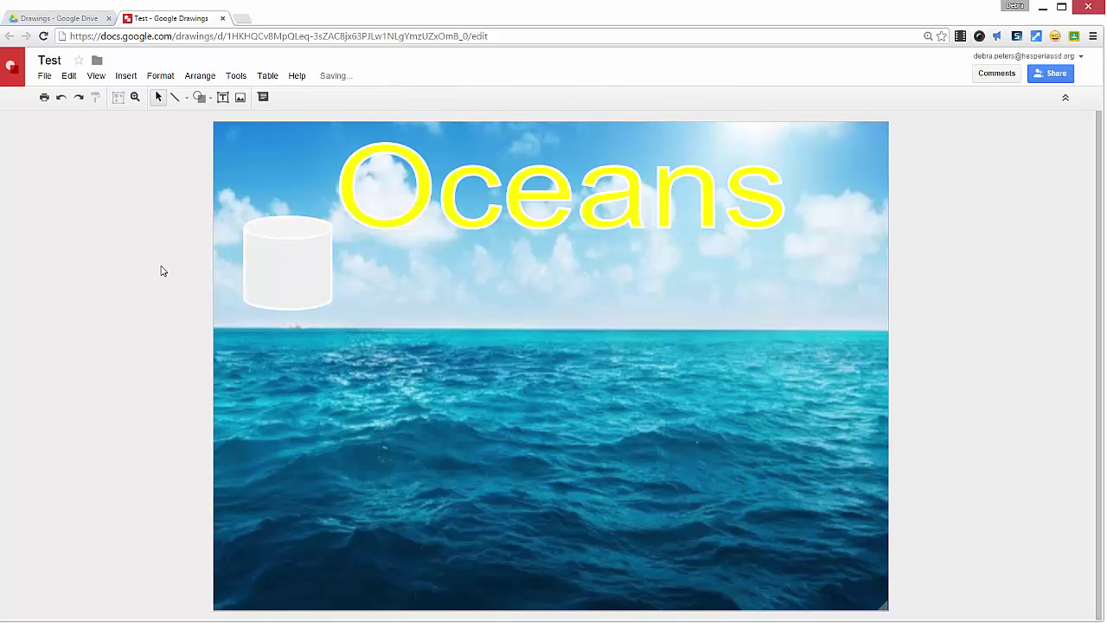
click(285, 265)
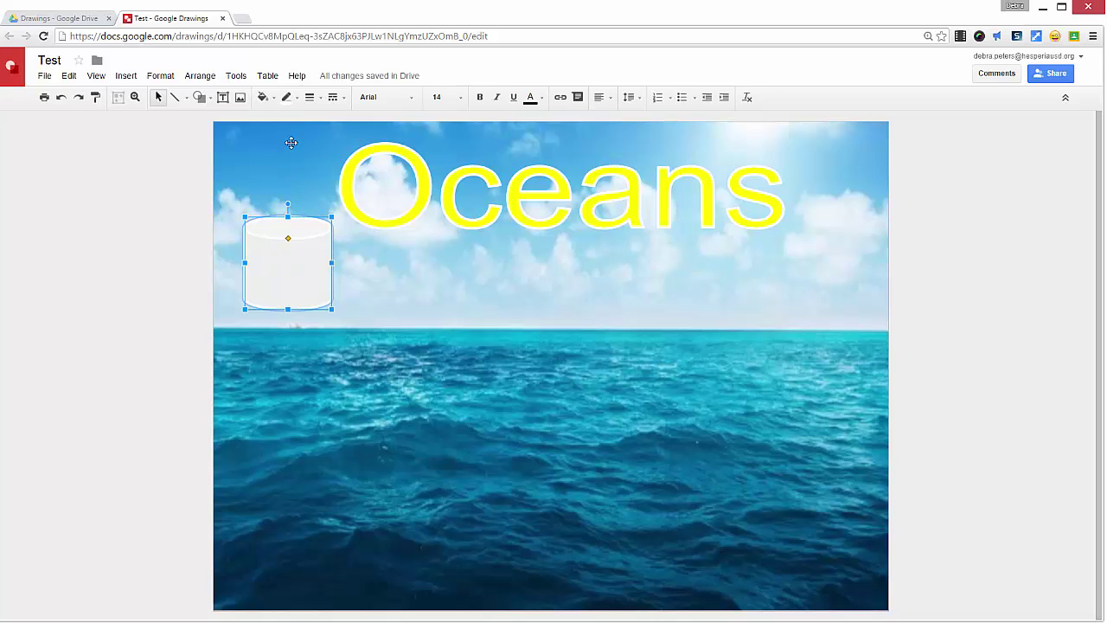
click(287, 98)
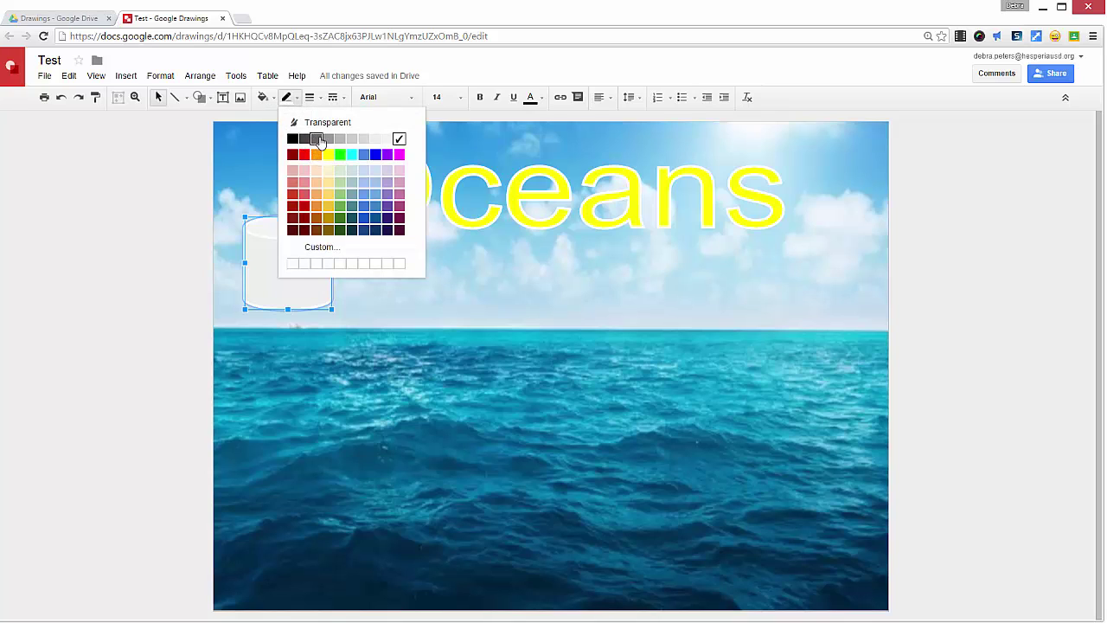
click(316, 140)
click(172, 261)
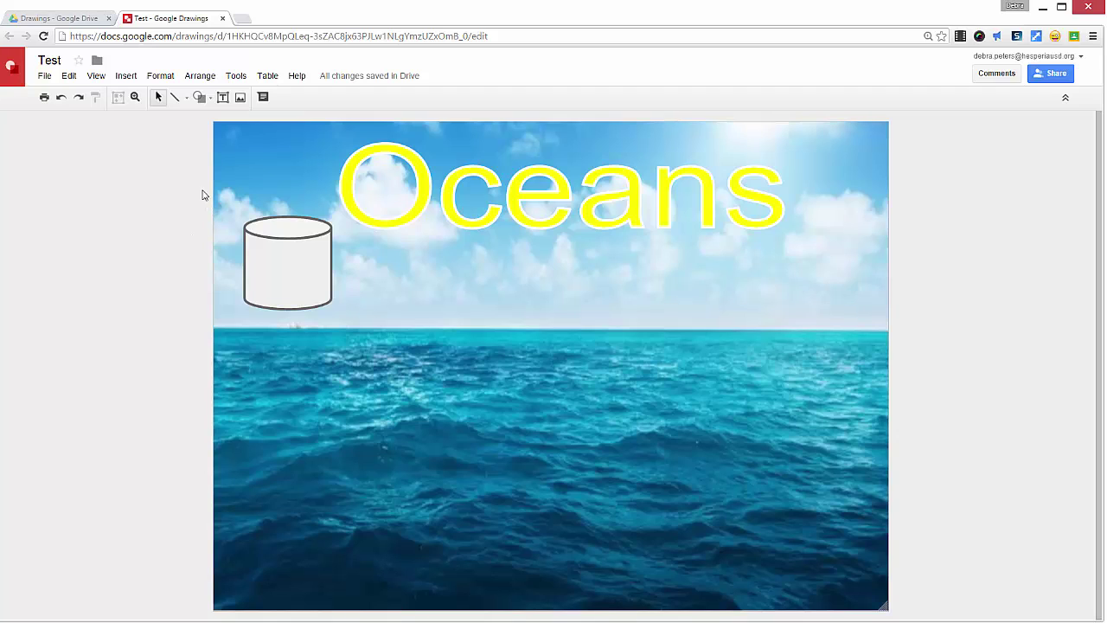
Draw a wide horizontal scroll banner from the callout shapes between the Oceans title and the horizon.
click(210, 101)
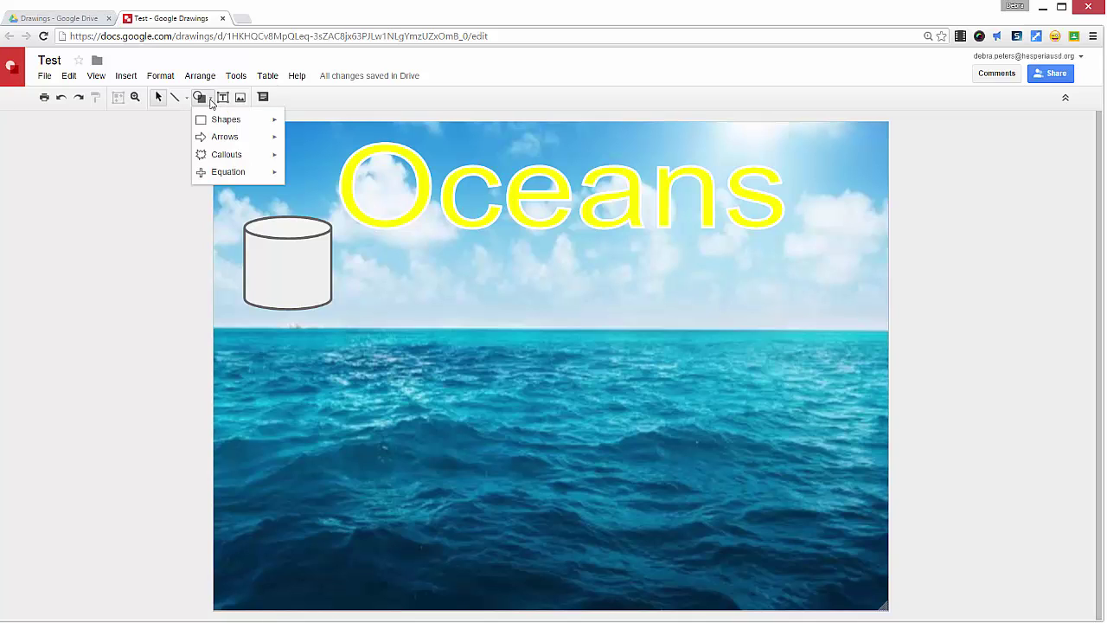
mouse_move(211, 157)
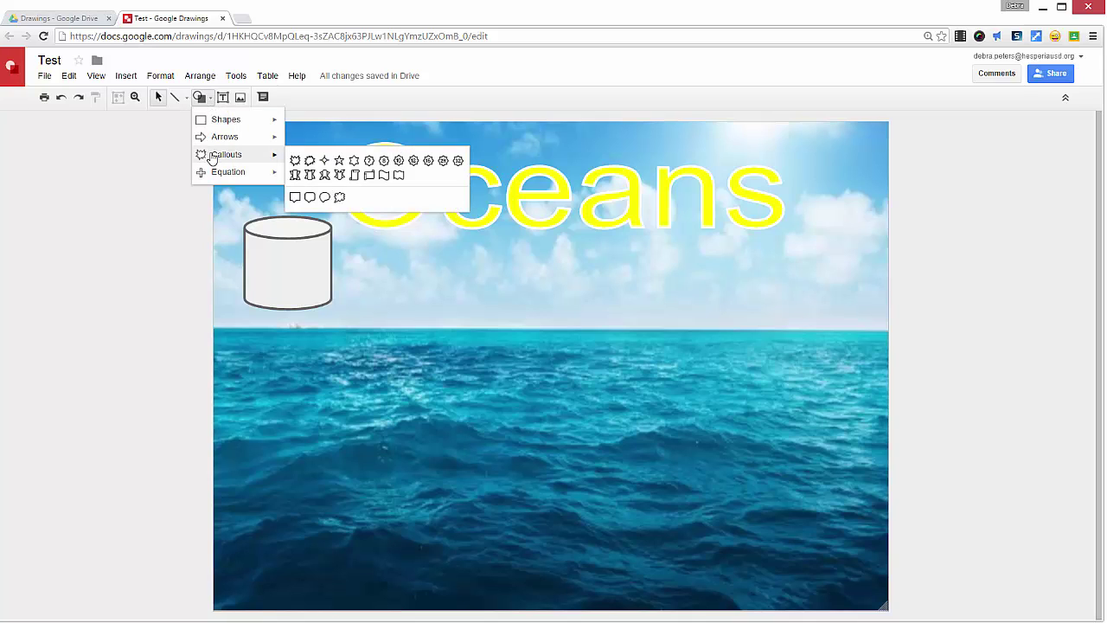
click(370, 175)
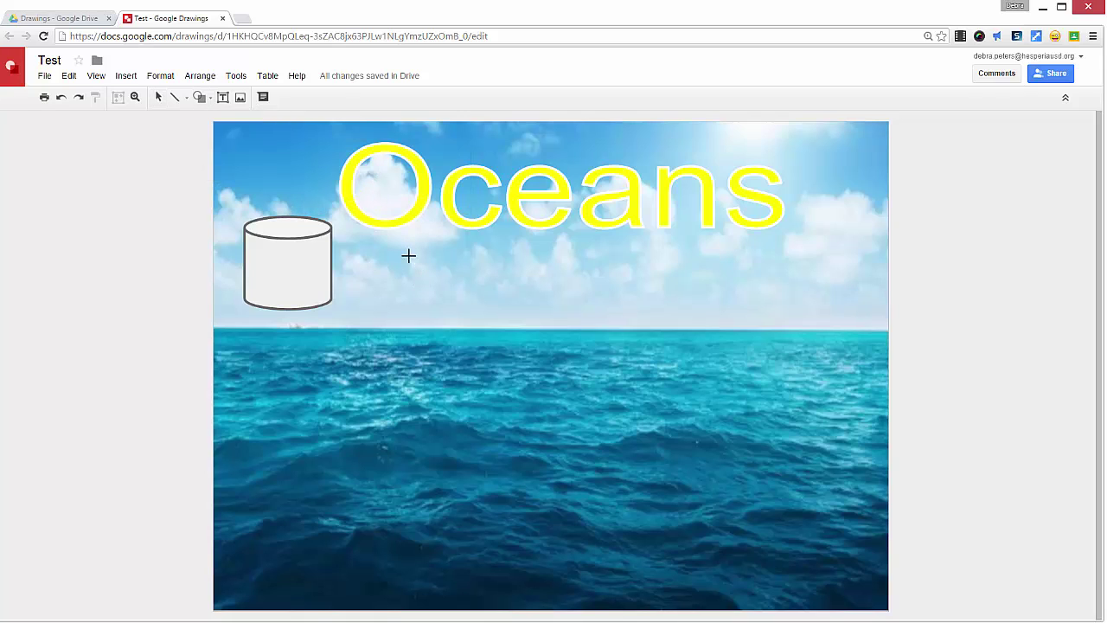
drag(386, 255, 769, 325)
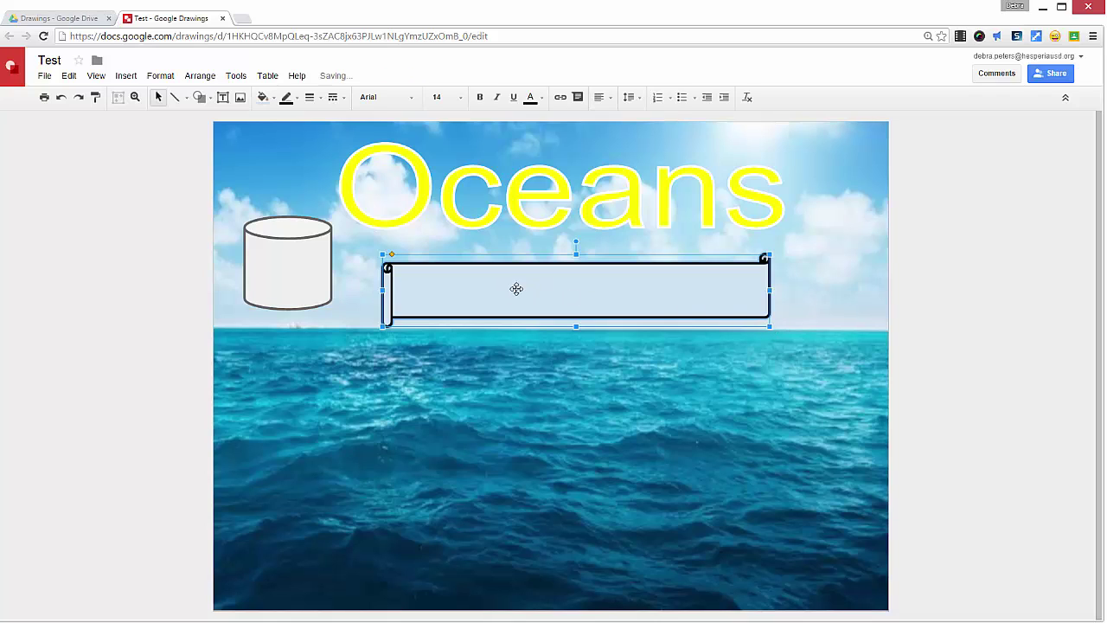
Delete the Oceans word art and move the scroll banner up into its place in the sky.
click(524, 225)
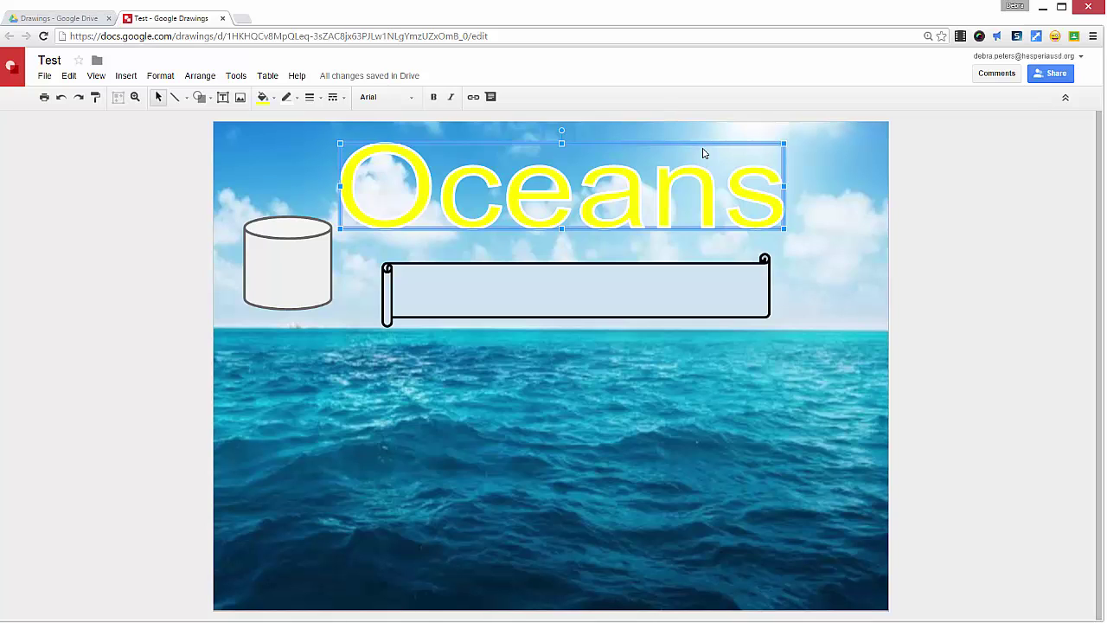
key(Delete)
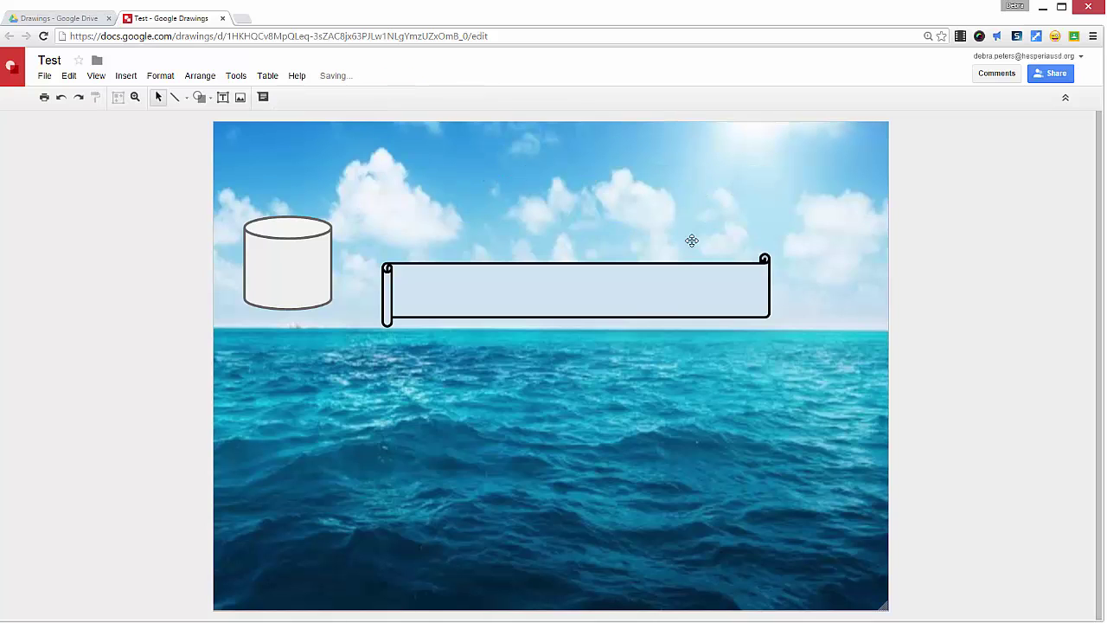
click(648, 292)
drag(648, 291, 638, 186)
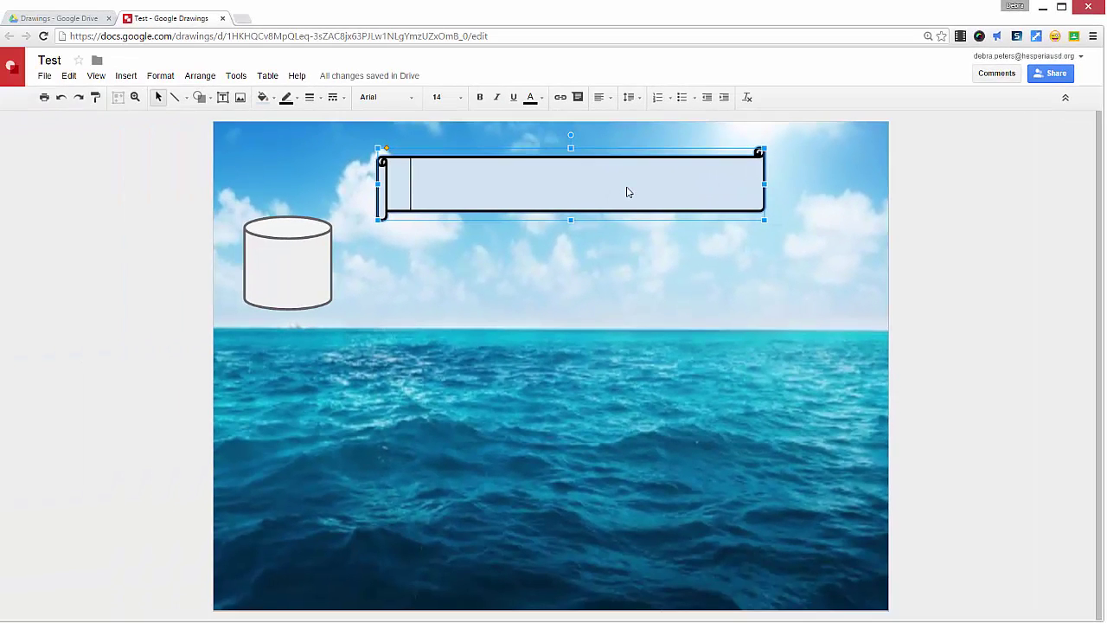
Enter the text "Oceans" in the scroll banner and centre it horizontally.
text(Oceans)
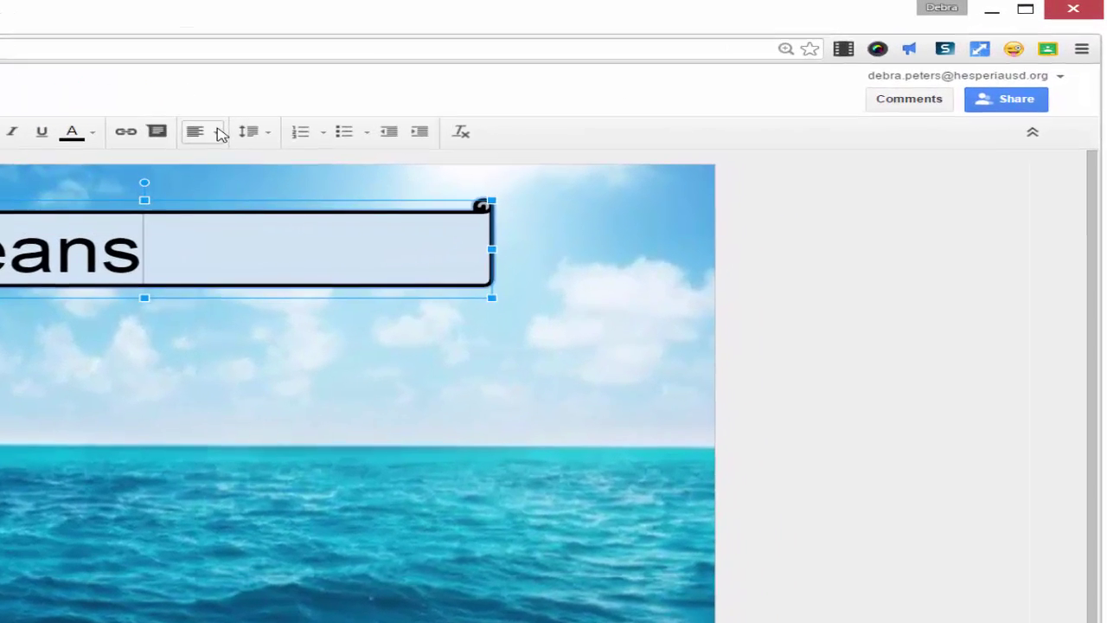
click(609, 97)
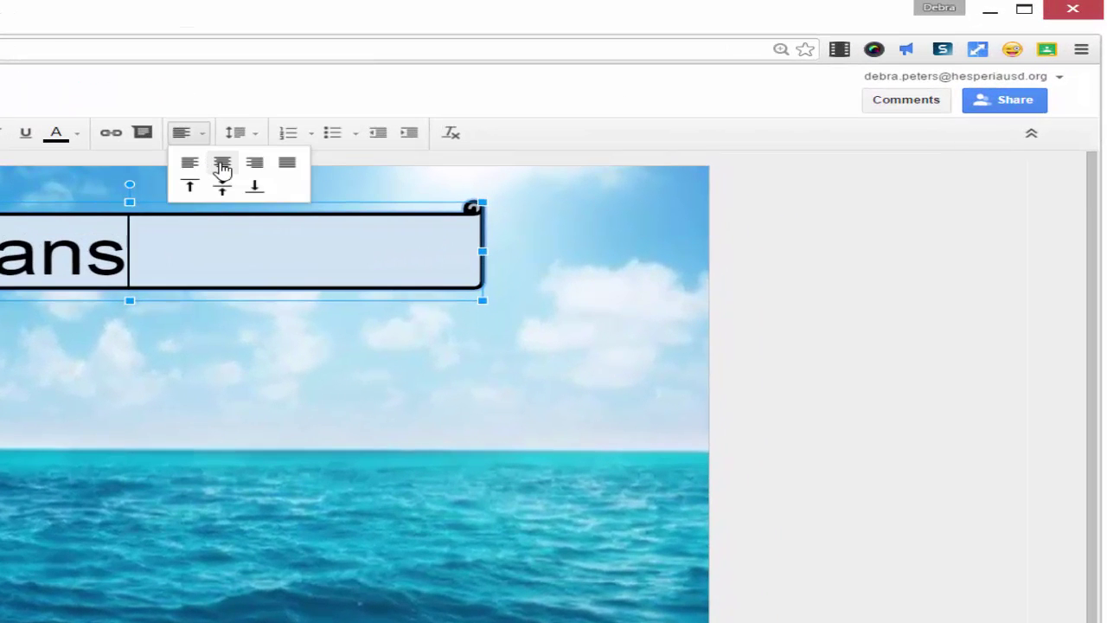
click(222, 163)
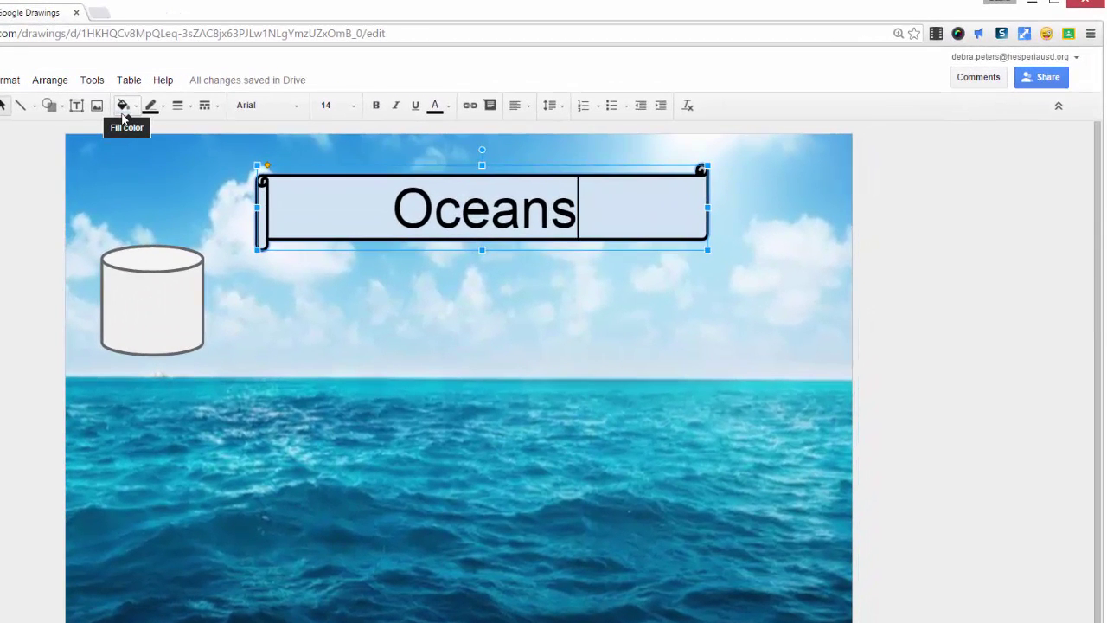
Make the scroll banner's fill transparent and set its outline colour to light grey.
click(124, 115)
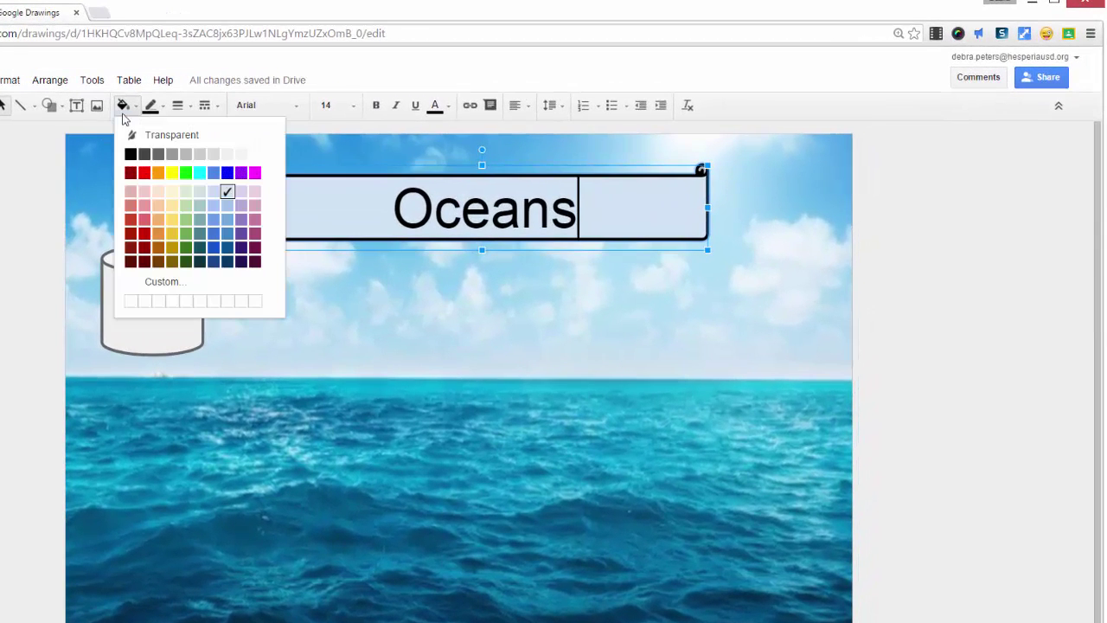
click(160, 135)
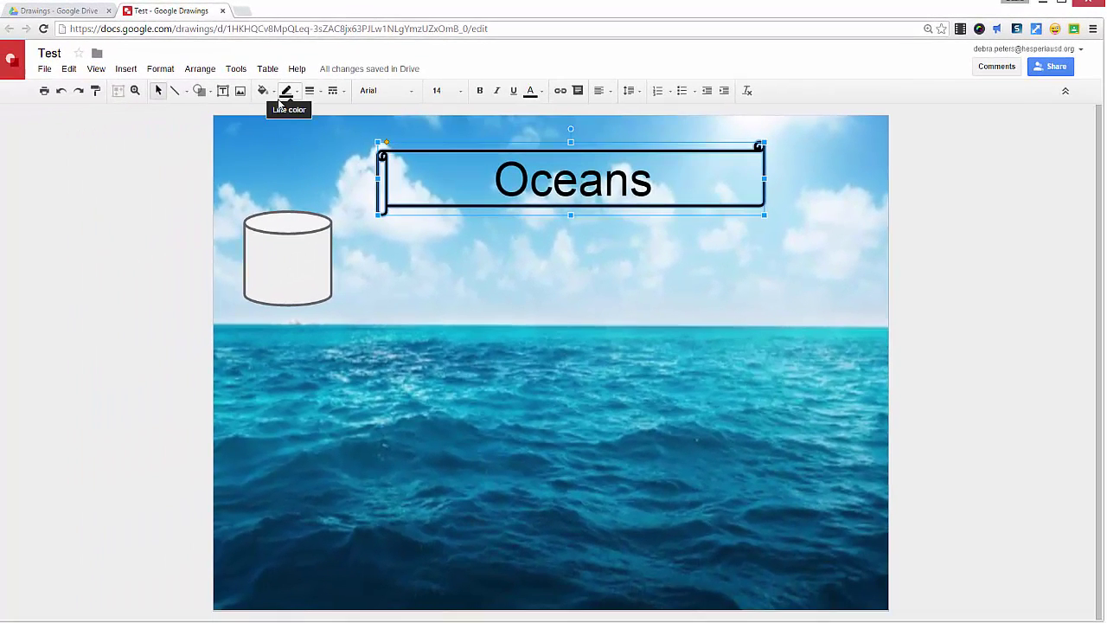
click(123, 186)
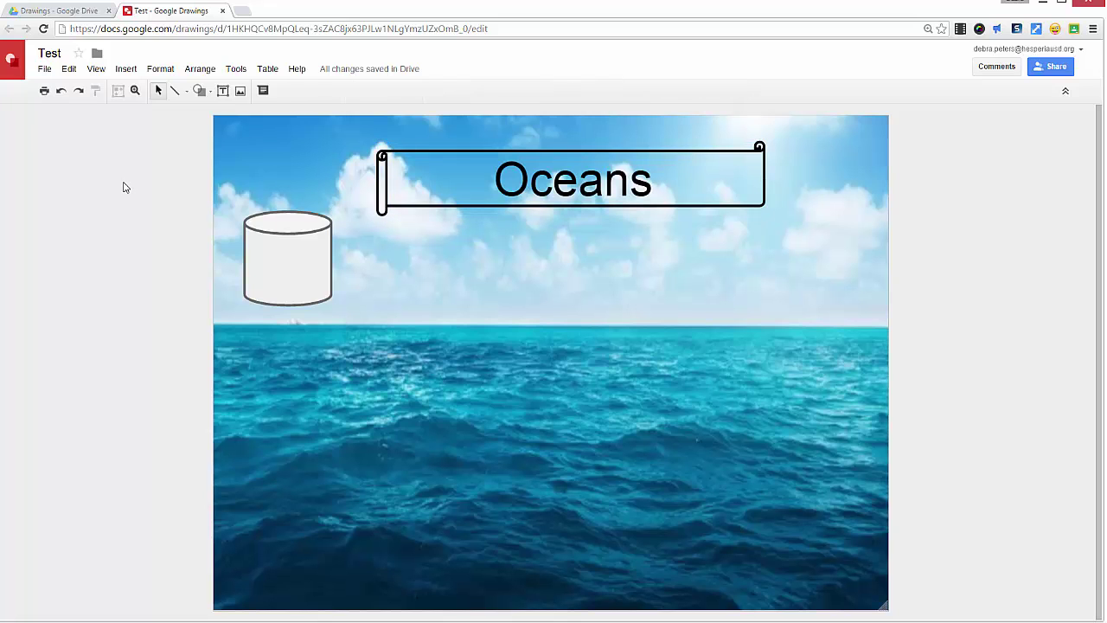
click(413, 184)
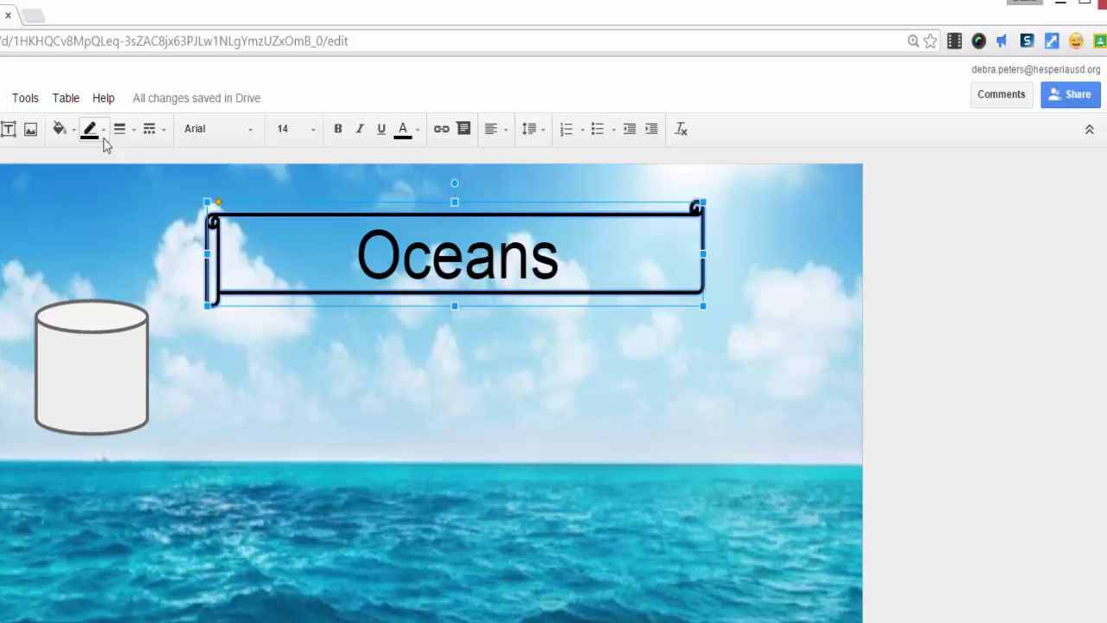
click(104, 131)
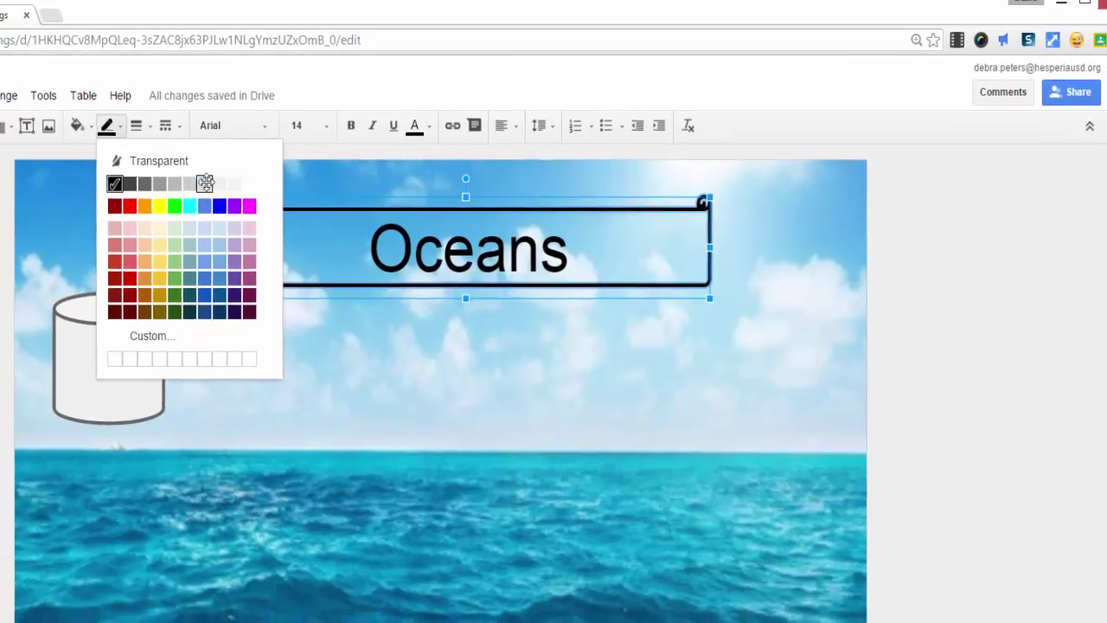
click(205, 183)
key(Escape)
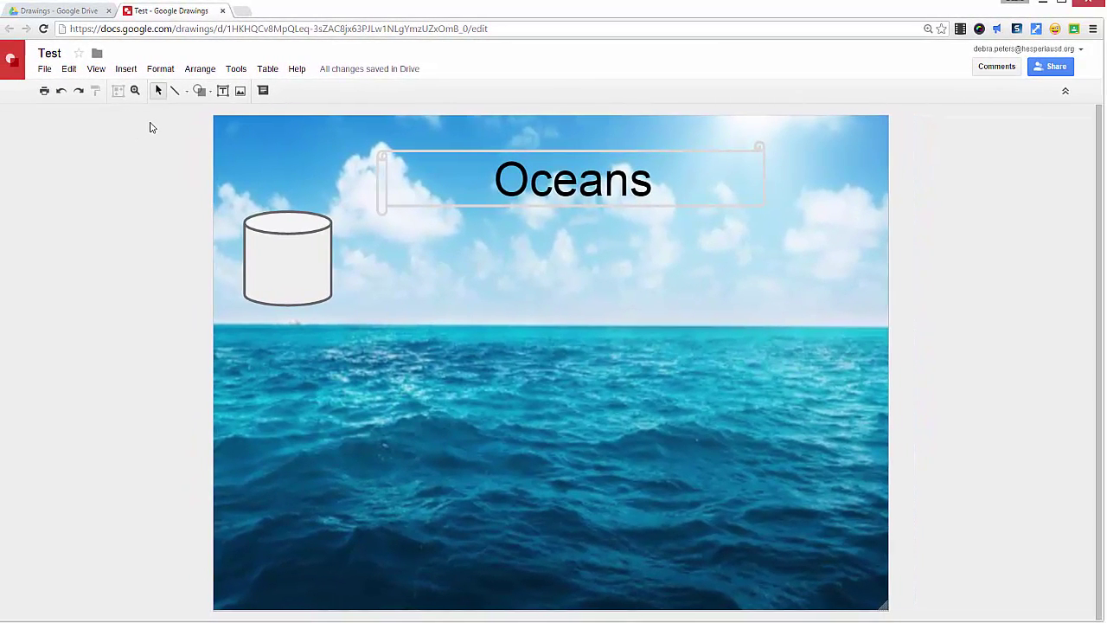
click(294, 277)
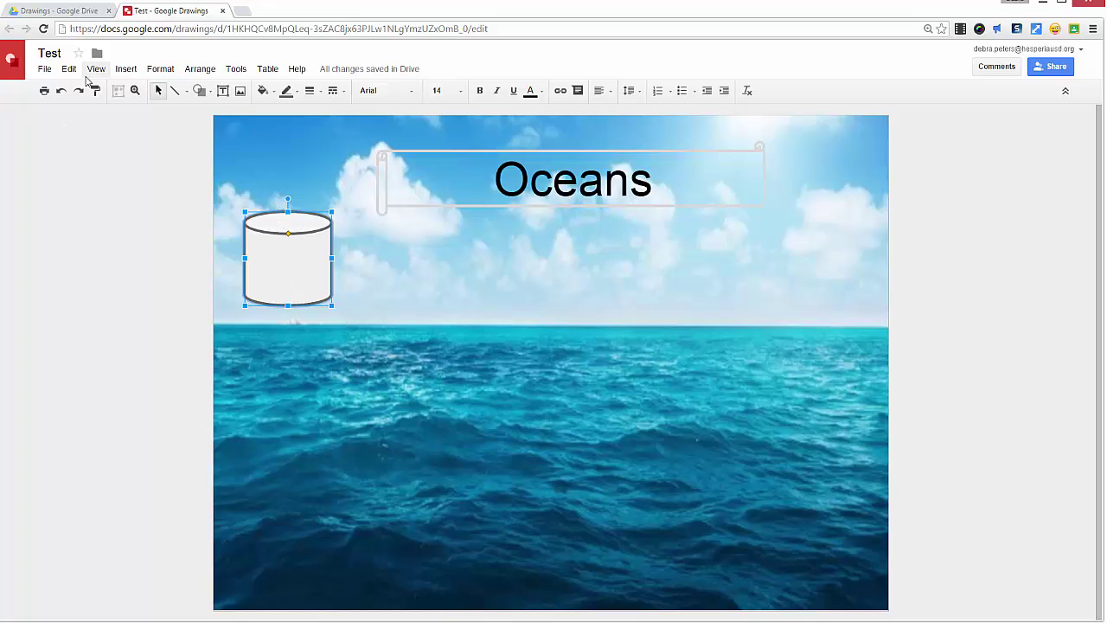
click(396, 205)
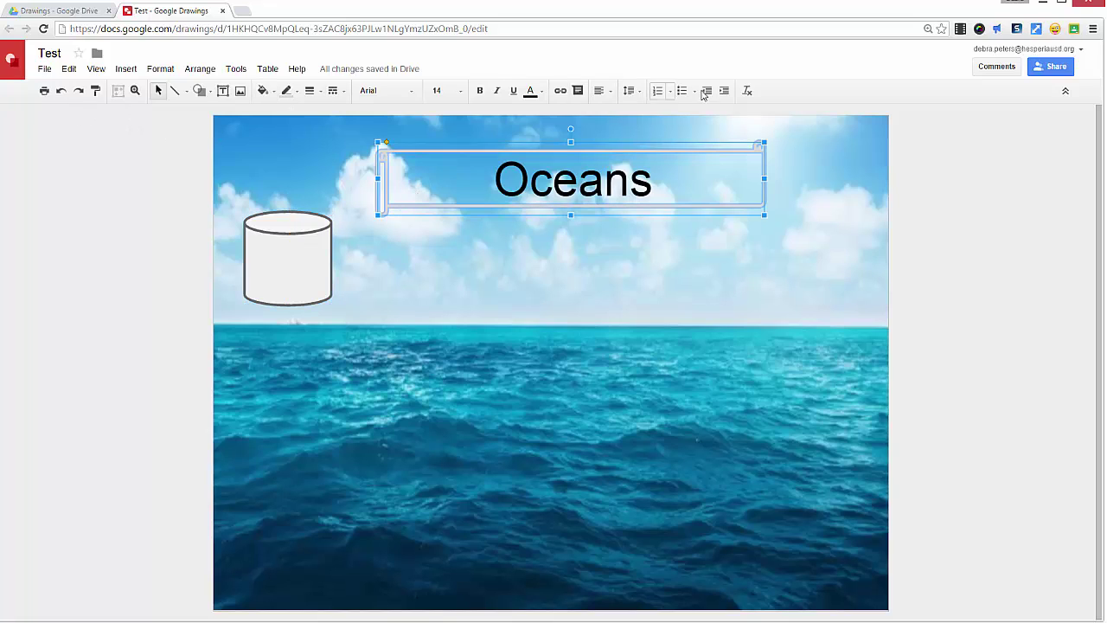
click(113, 277)
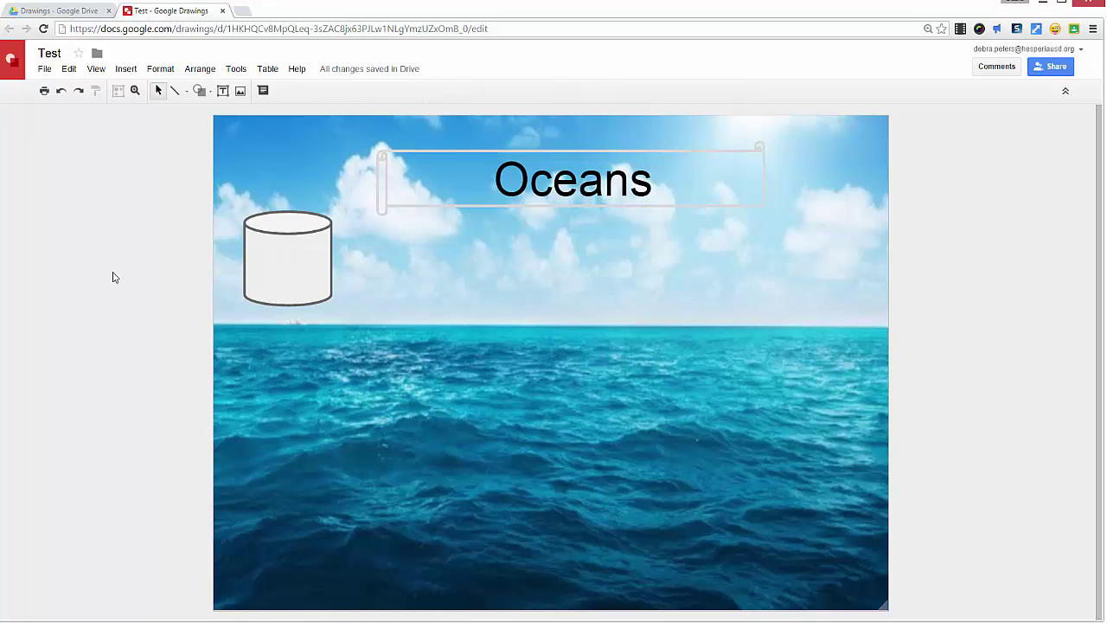
click(299, 258)
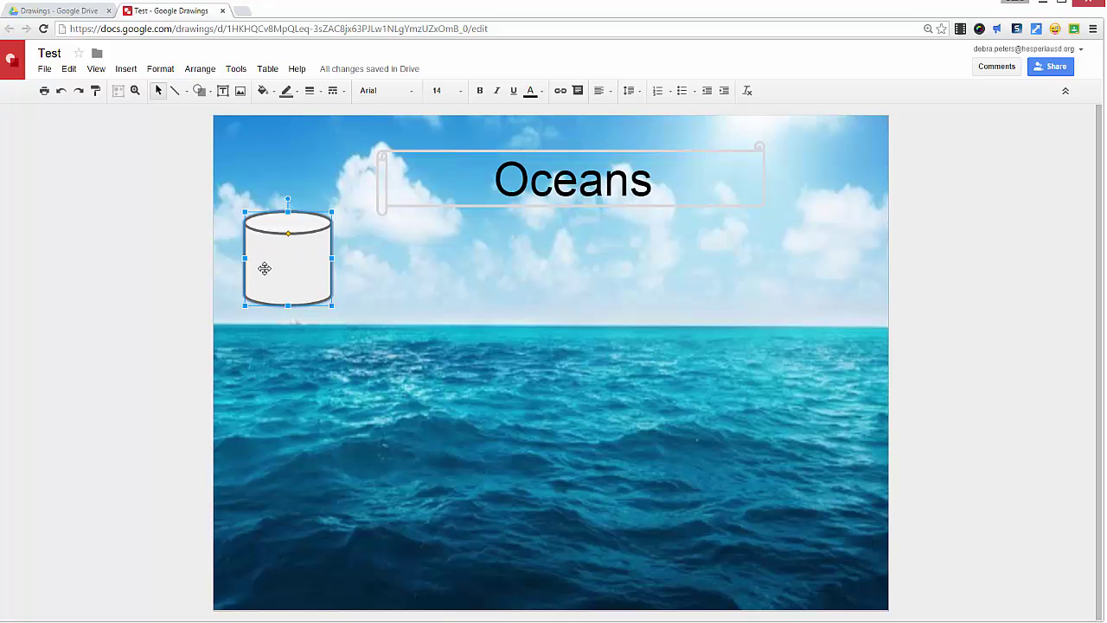
click(491, 182)
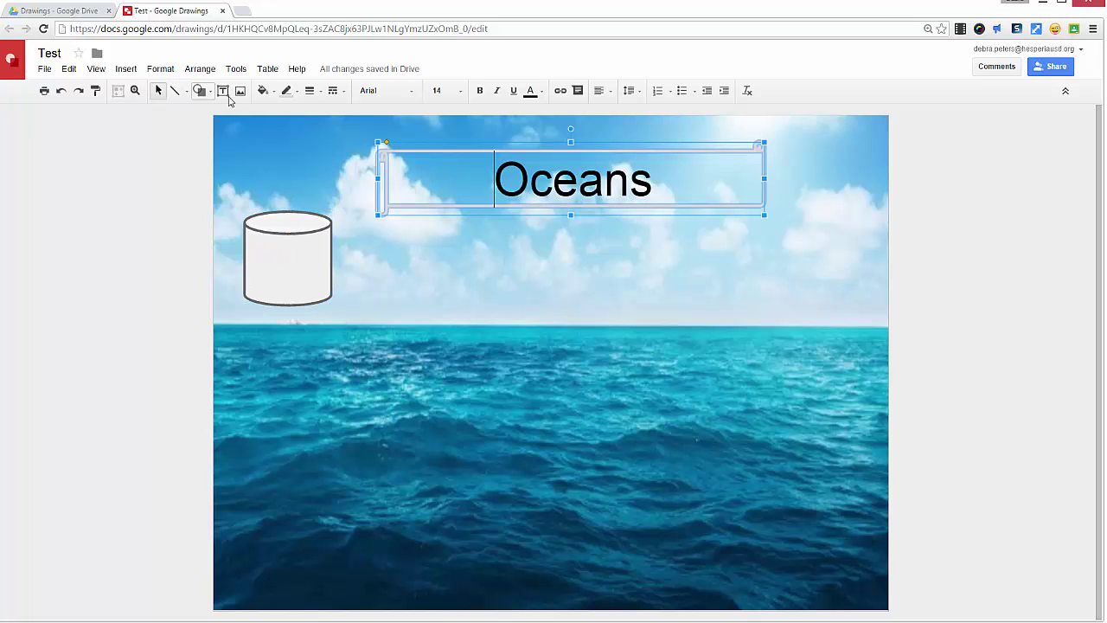